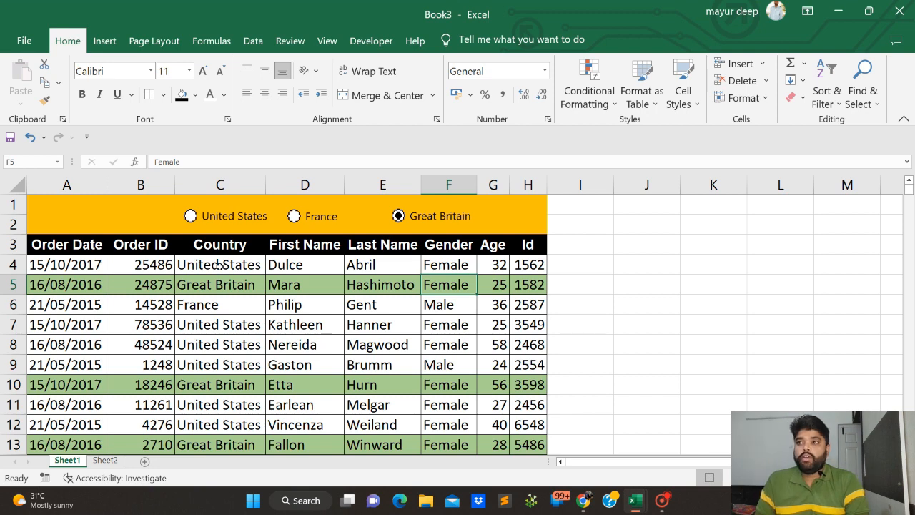
Select the United States, France and Great Britain options in turn on Sheet1 and examine which rows each one highlights
click(190, 216)
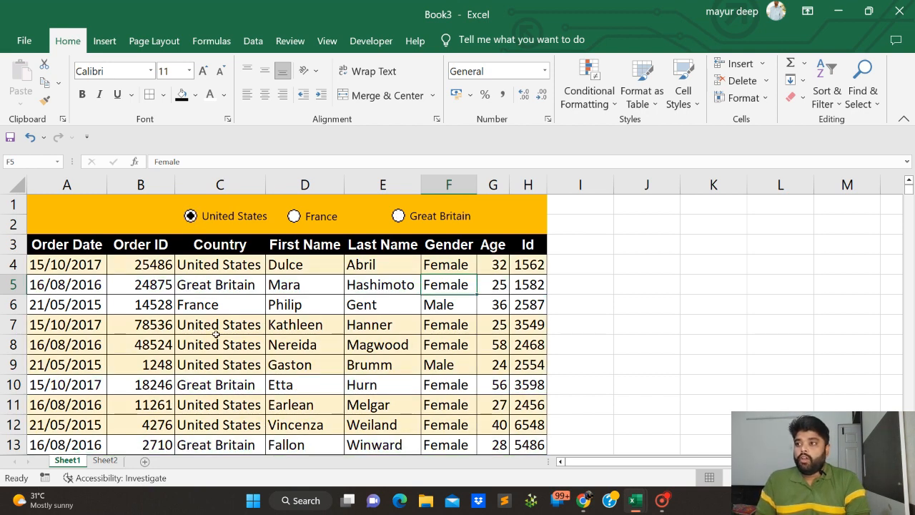
scroll(212, 329, down, 3)
scroll(216, 334, up, 3)
scroll(216, 333, down, 11)
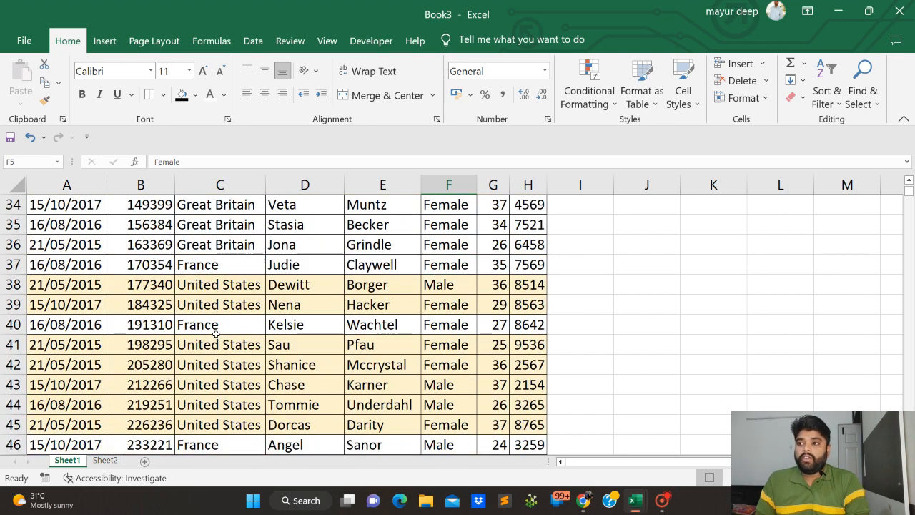
scroll(216, 334, up, 11)
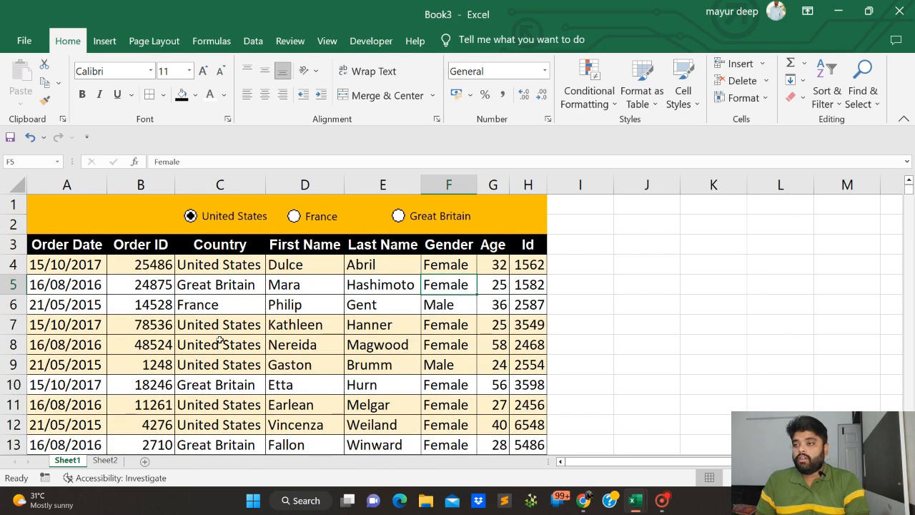
click(294, 215)
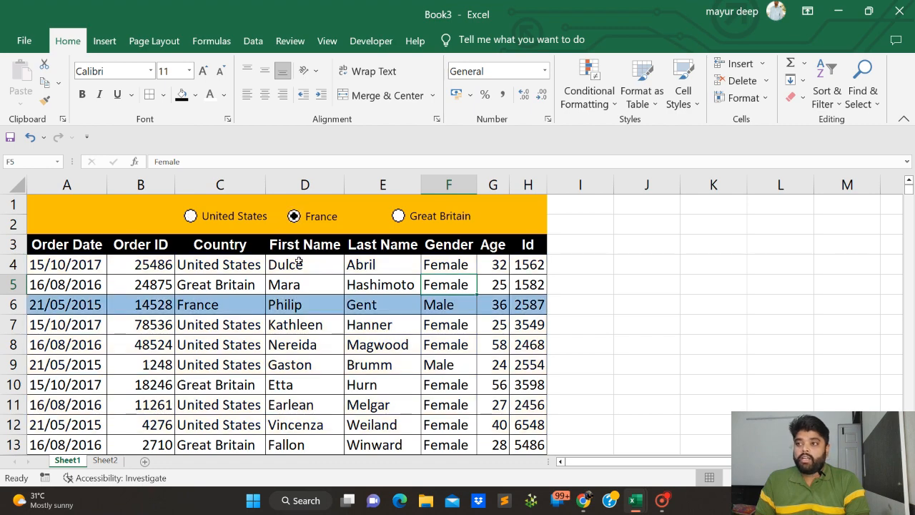
scroll(327, 362, down, 12)
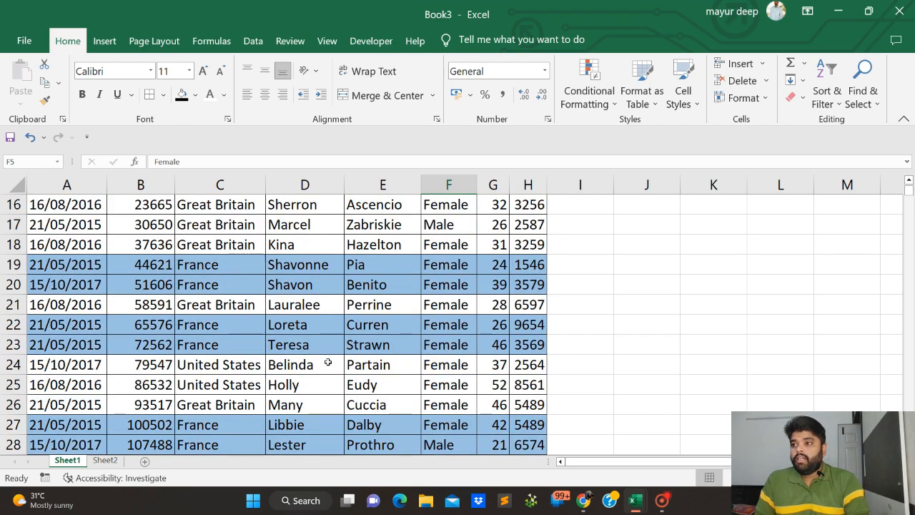
scroll(327, 363, up, 12)
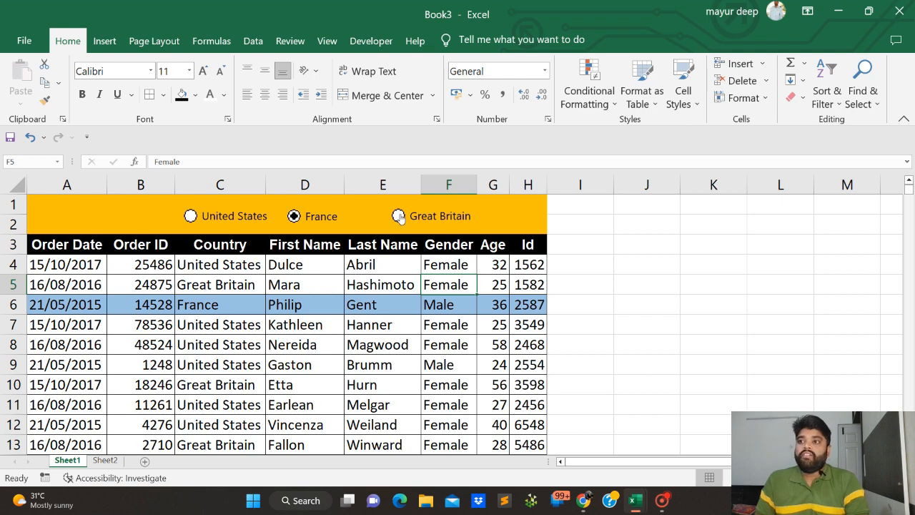
click(399, 216)
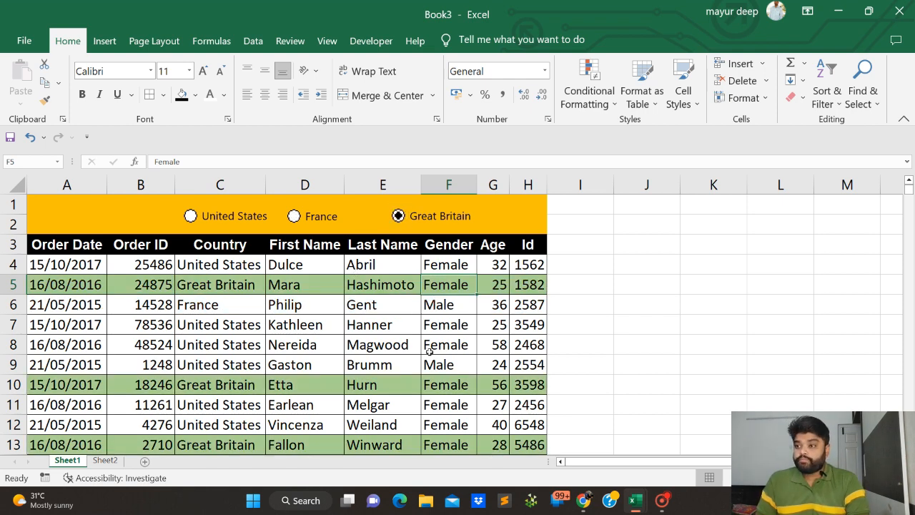
scroll(419, 386, down, 2)
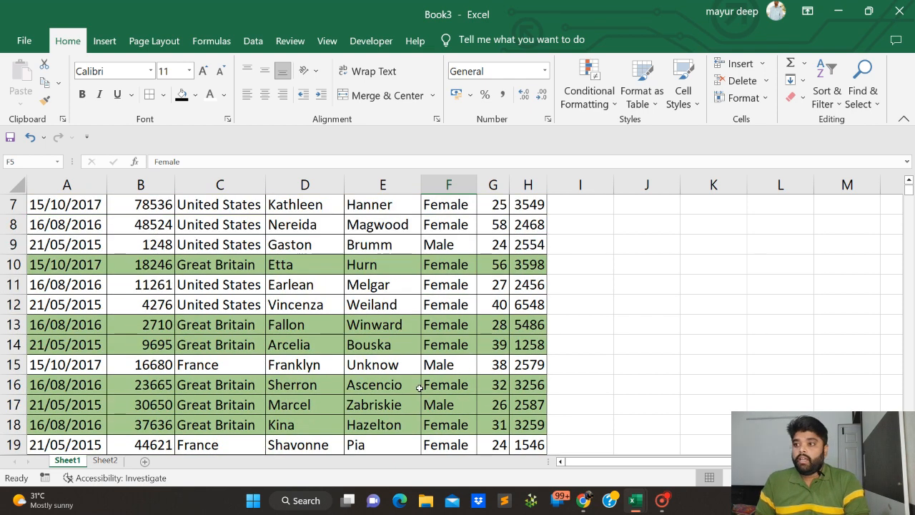
scroll(419, 386, up, 2)
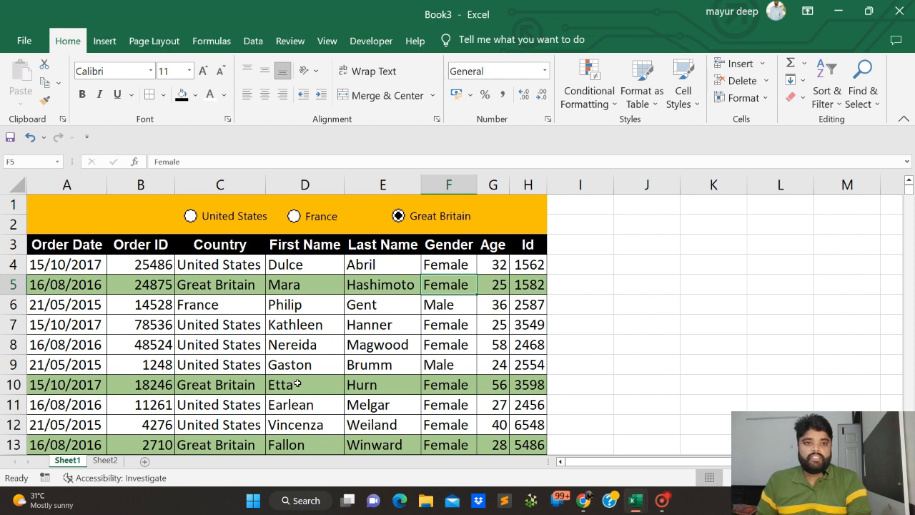
Insert two blank rows above the header row on Sheet2
click(105, 460)
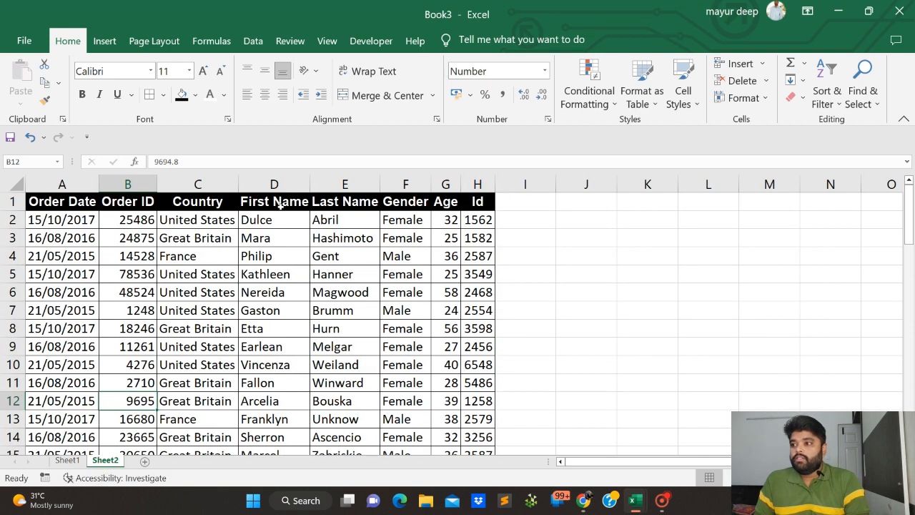
click(216, 273)
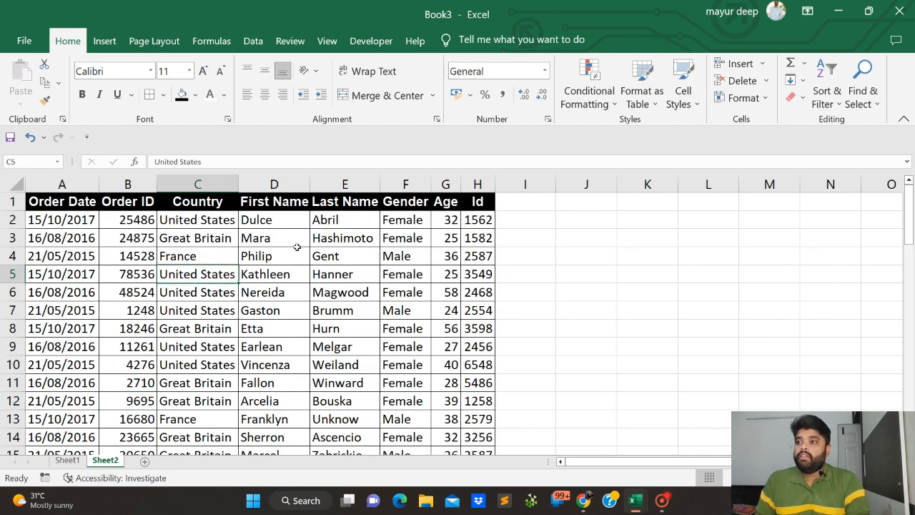
click(325, 257)
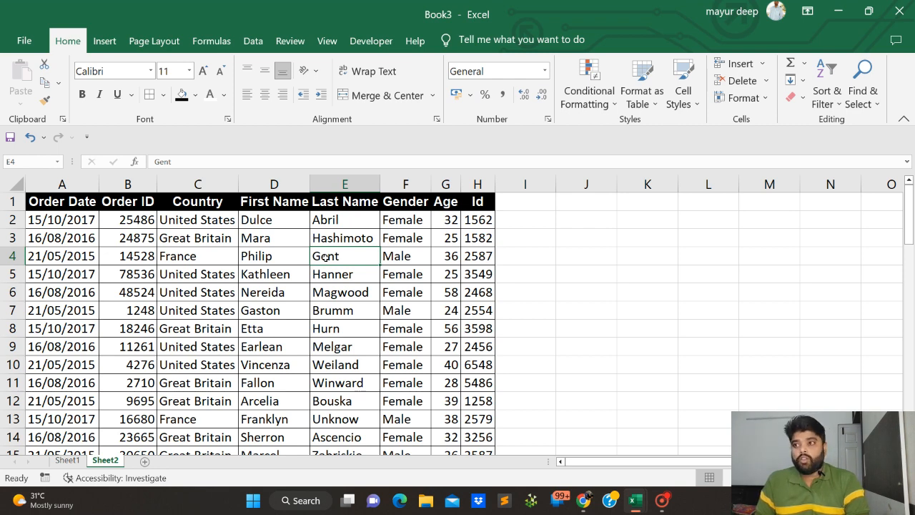
click(9, 201)
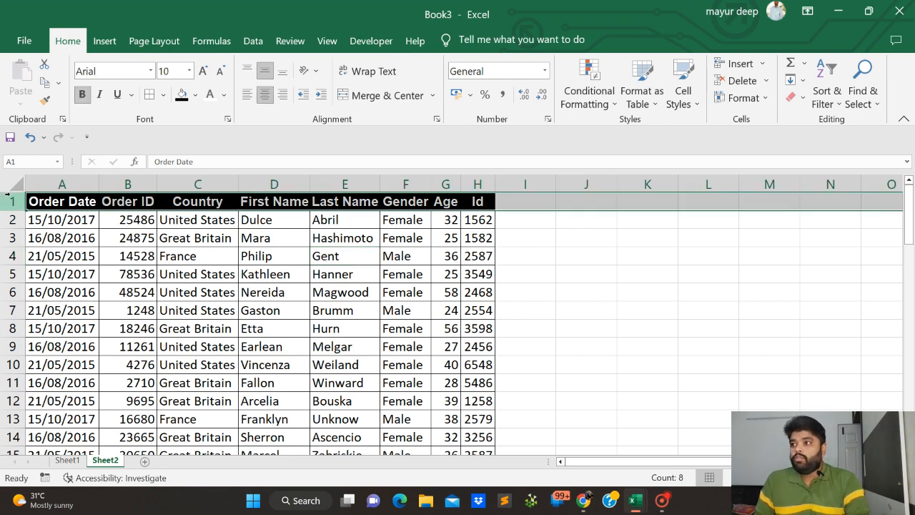
key(ctrl+shift+plus)
key(ctrl+shift+plus)
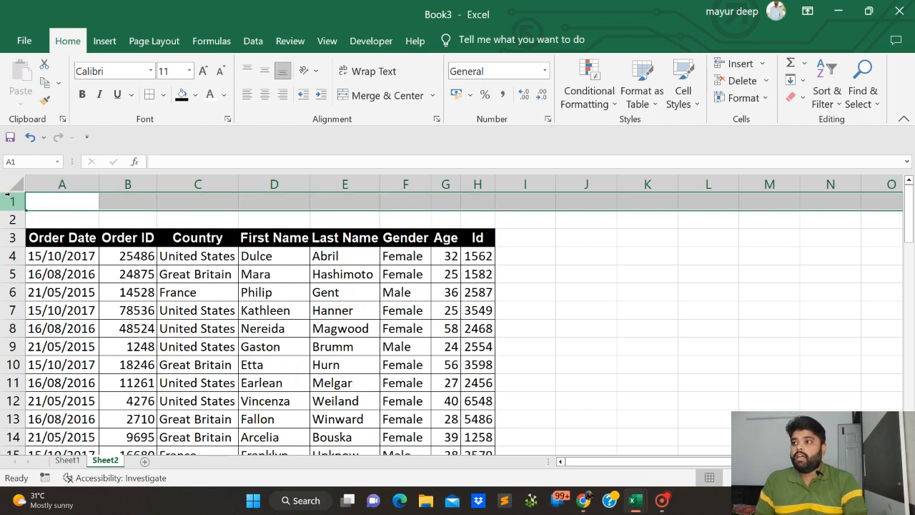
Fill the blank range A1:H2 above the table headers with white
key(Up)
key(Down)
key(Up)
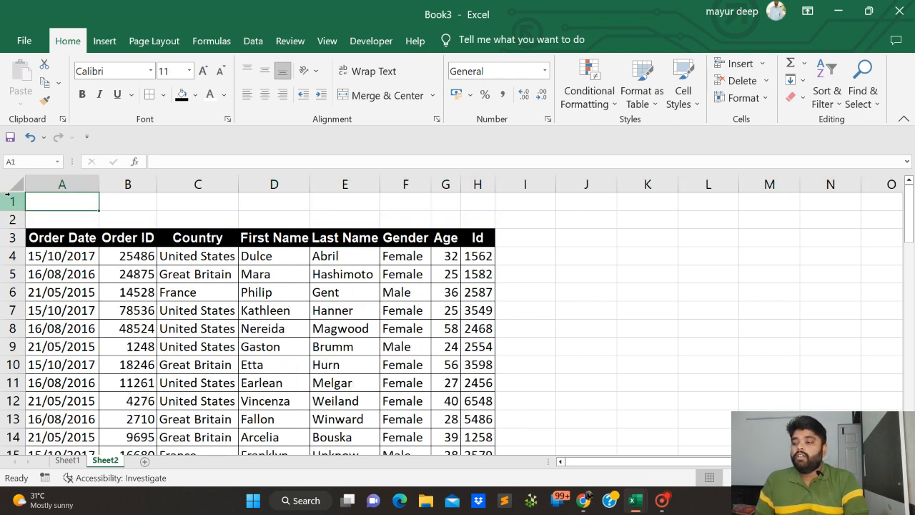
key(shift+Right)
key(shift+Right)
key(shift+Right)
key(shift+Right)
key(shift+Right)
key(shift+Right)
key(shift+Right)
key(shift+Down)
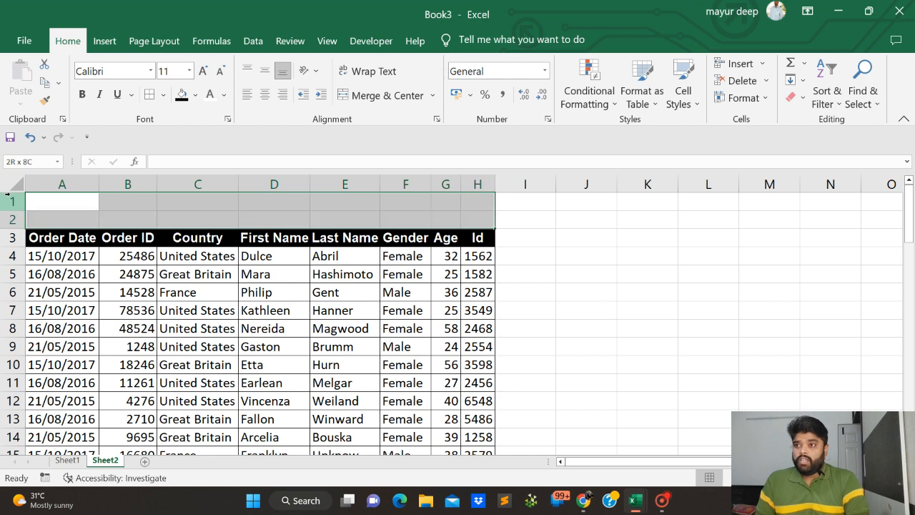
click(195, 95)
click(180, 128)
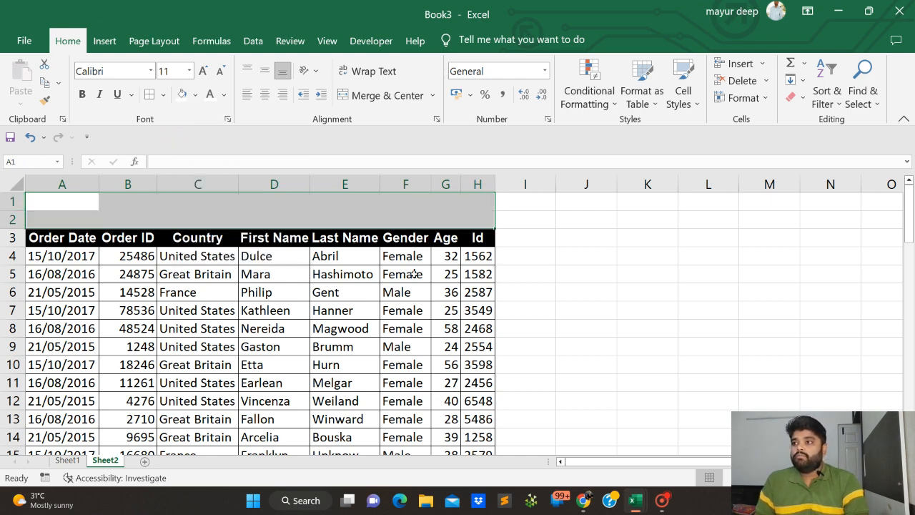
click(413, 309)
click(214, 206)
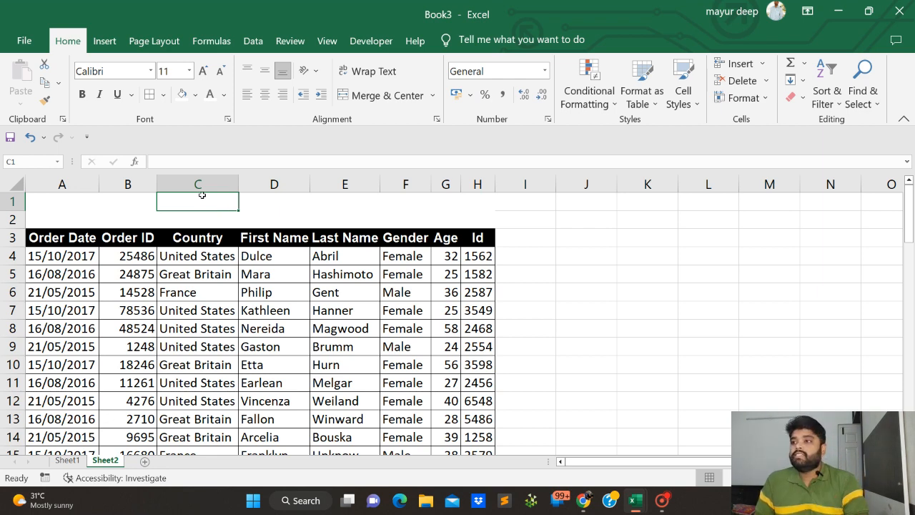
click(144, 207)
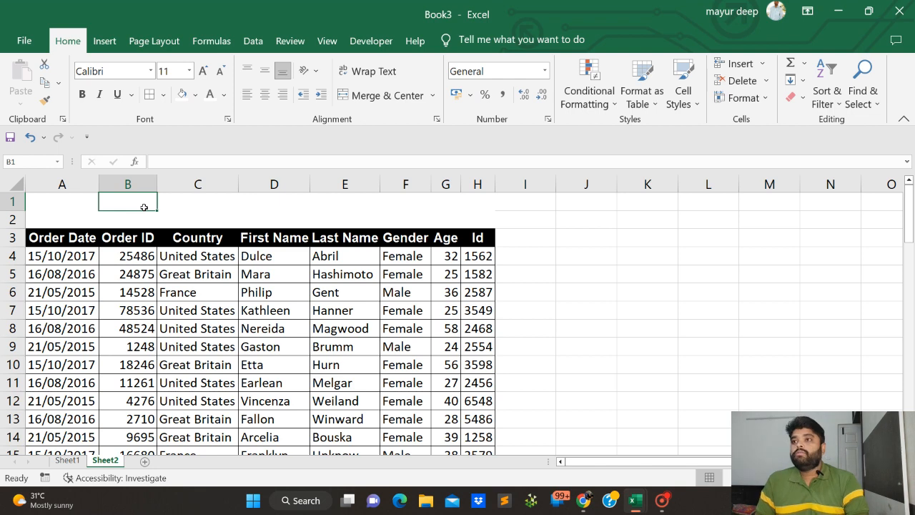
Disable and re-enable the Developer tab in the ribbon customization options, and accept the settings
click(370, 42)
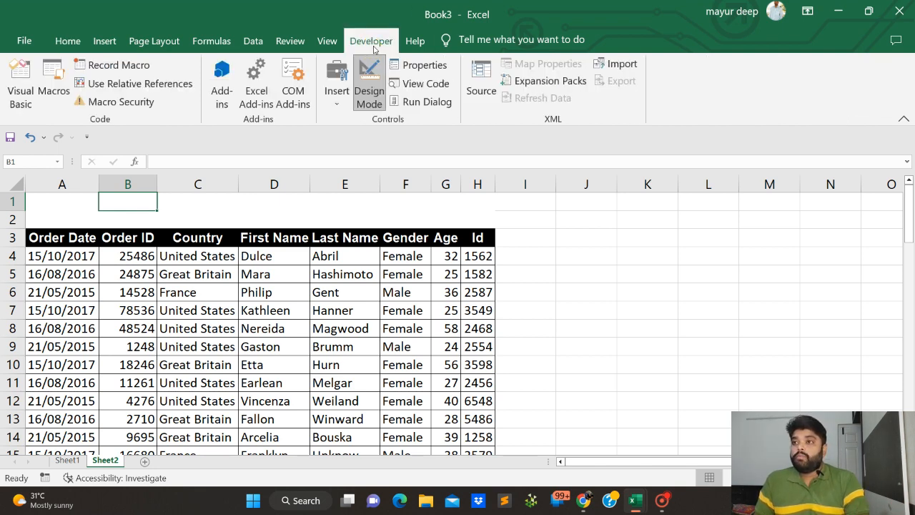
click(326, 41)
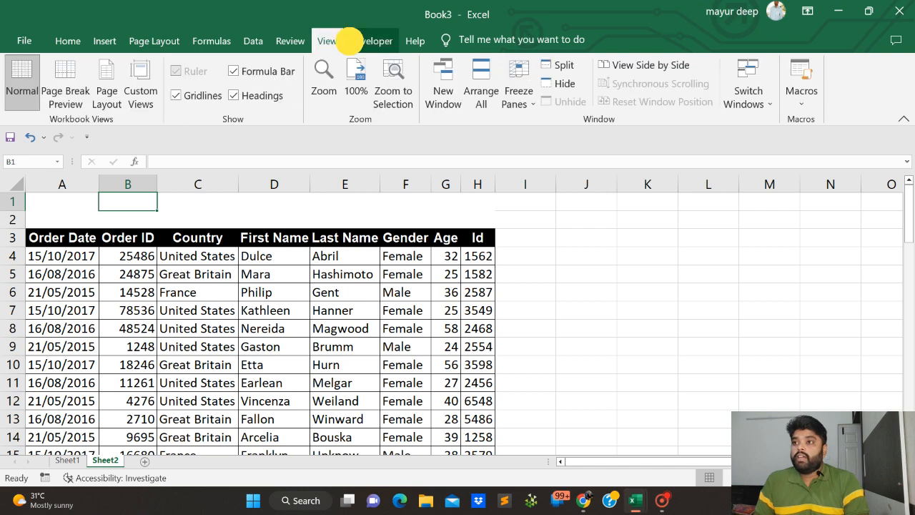
click(351, 42)
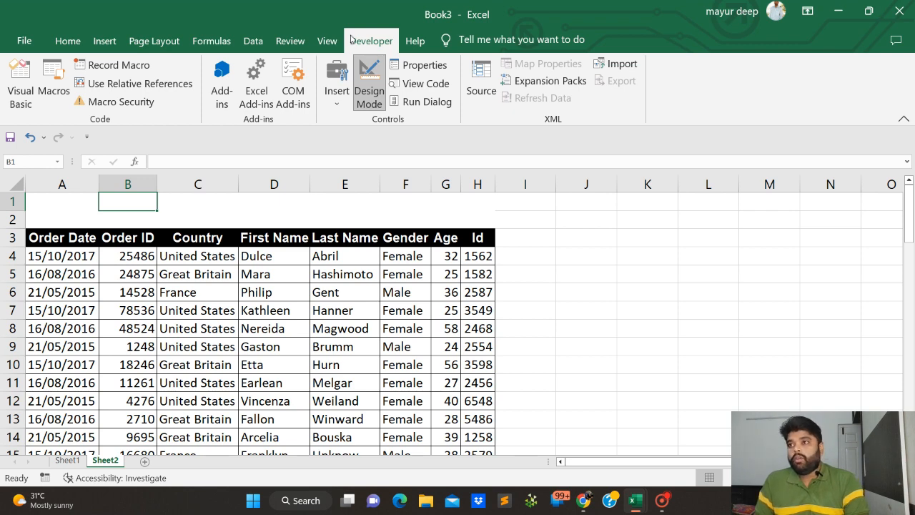
click(321, 39)
right_click(321, 38)
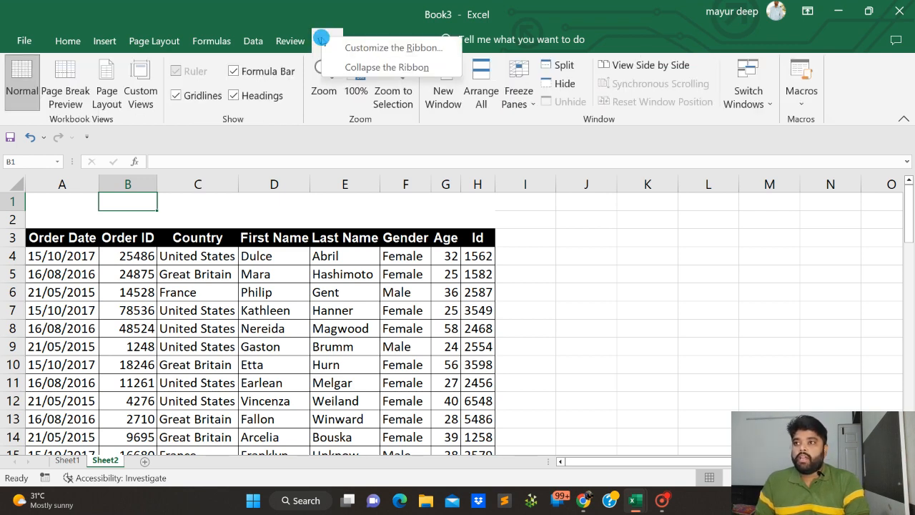
click(364, 51)
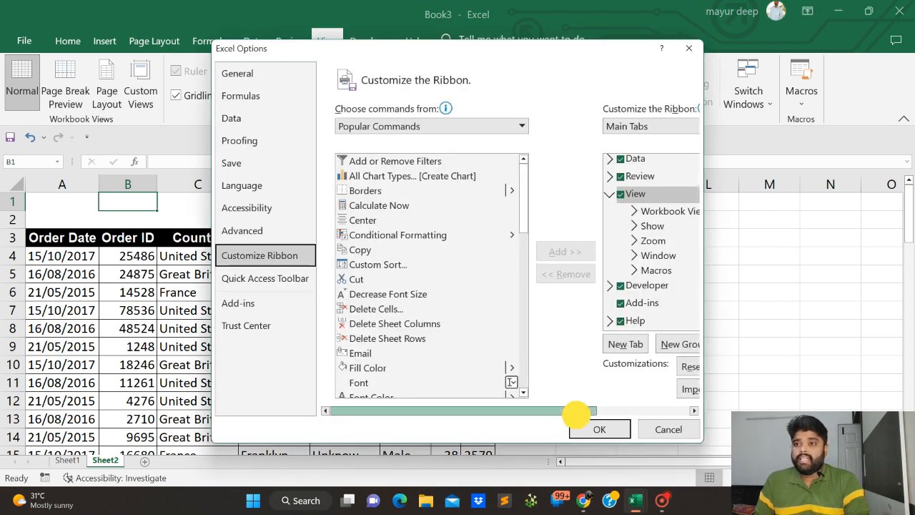
drag(581, 412, 669, 412)
click(502, 286)
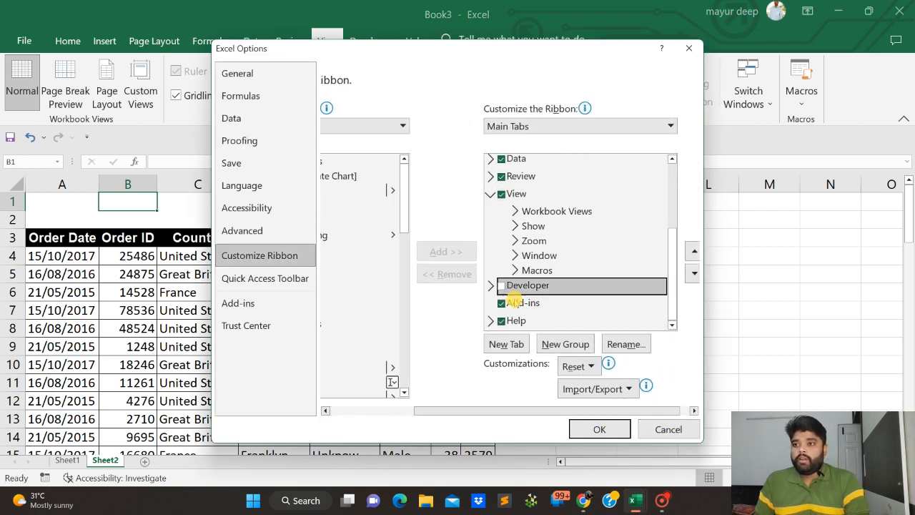
click(502, 286)
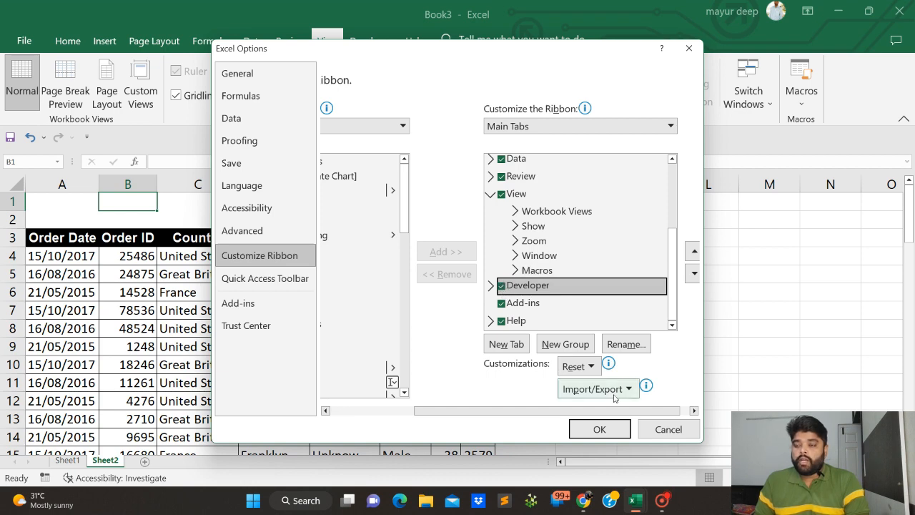
click(591, 434)
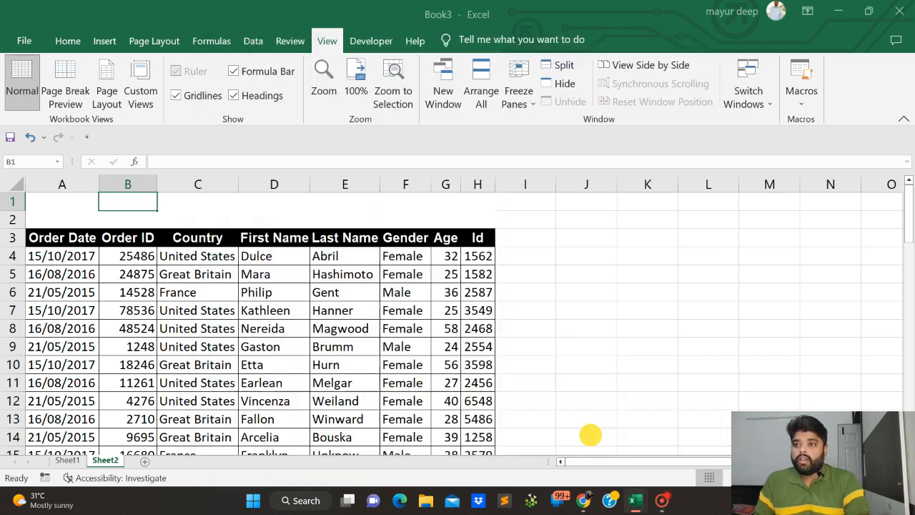
Place an Option Button form control in the blank rows above the Country header and switch it on
click(354, 42)
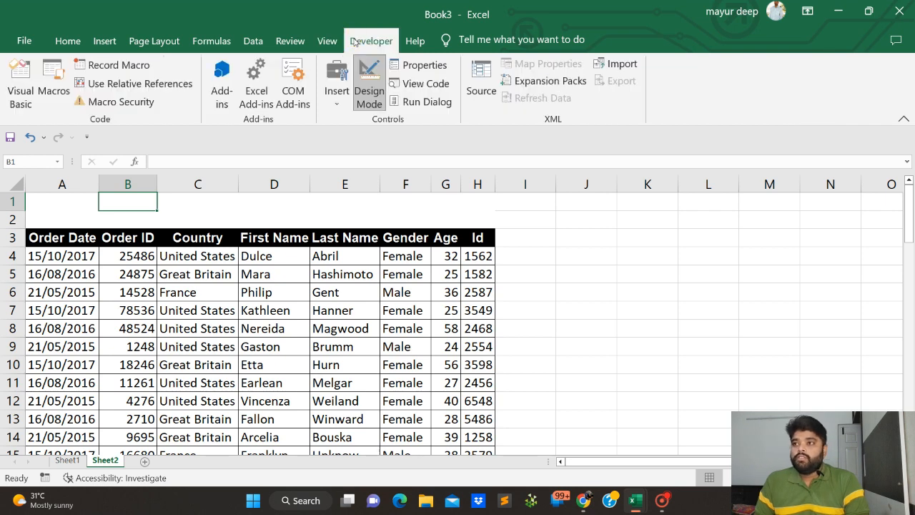
click(334, 97)
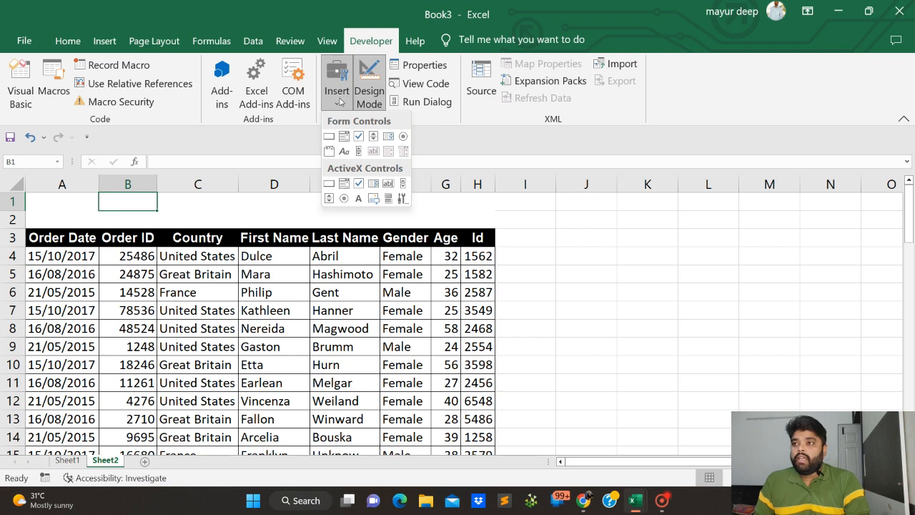
click(402, 137)
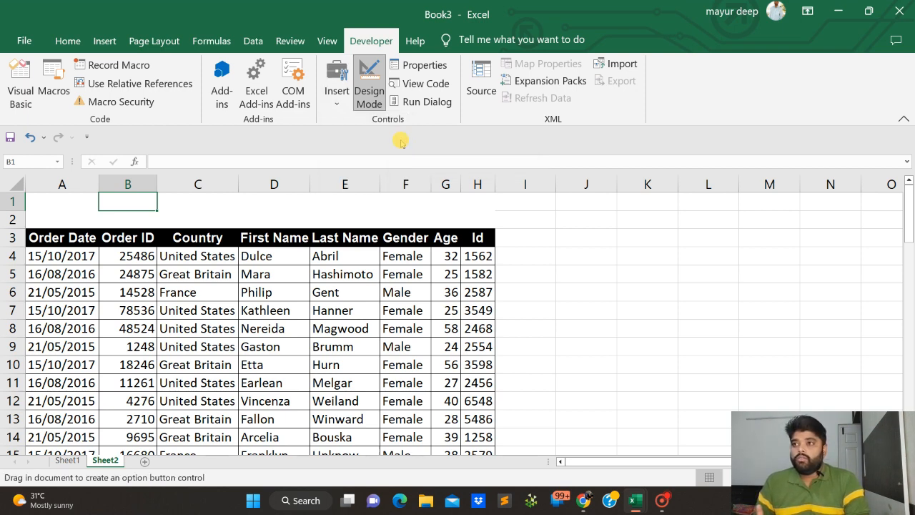
click(163, 201)
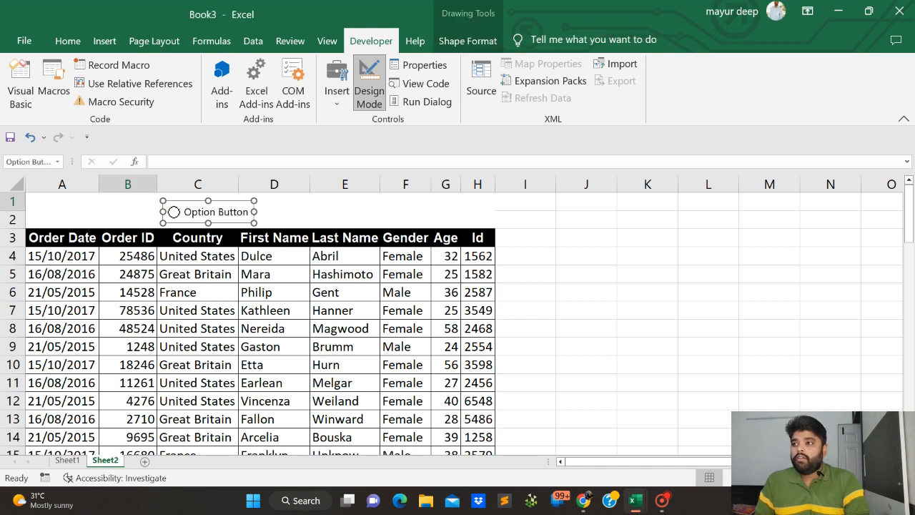
click(284, 204)
click(209, 211)
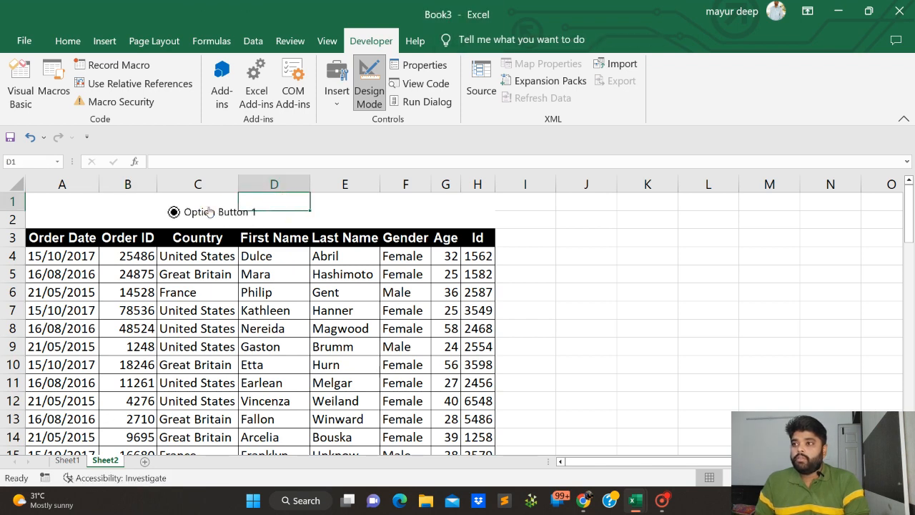
Replace the option button's label with United States
right_click(203, 212)
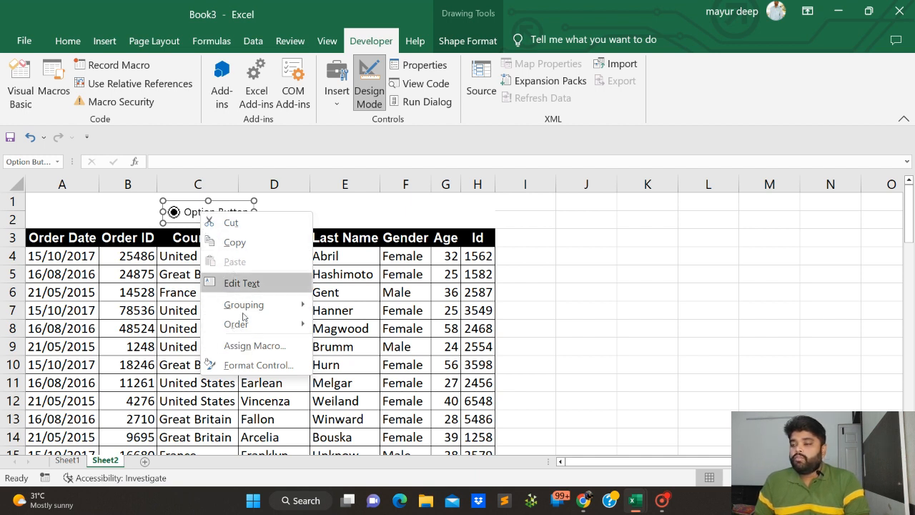
click(184, 212)
click(185, 212)
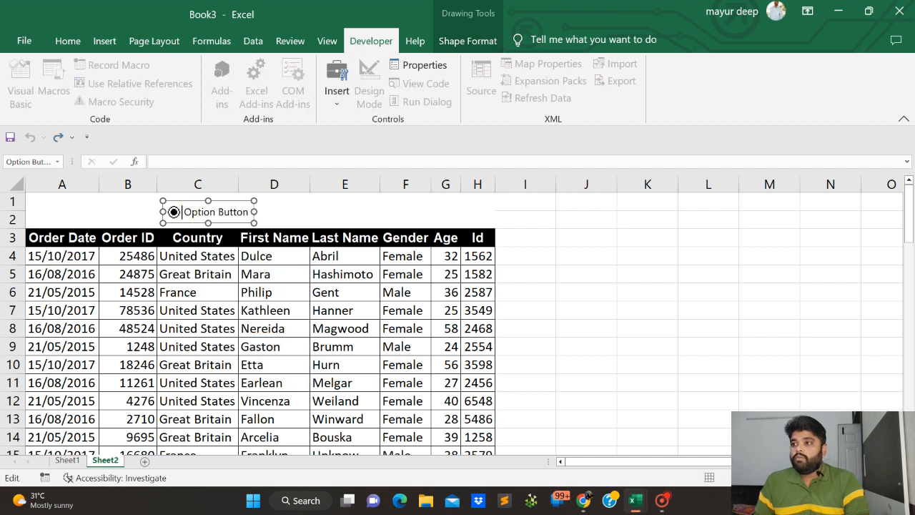
key(Delete)
key(Delete)
key(Delete)
key(Delete)
key(Delete)
key(Delete)
key(Delete)
key(Delete)
key(Delete)
key(Delete)
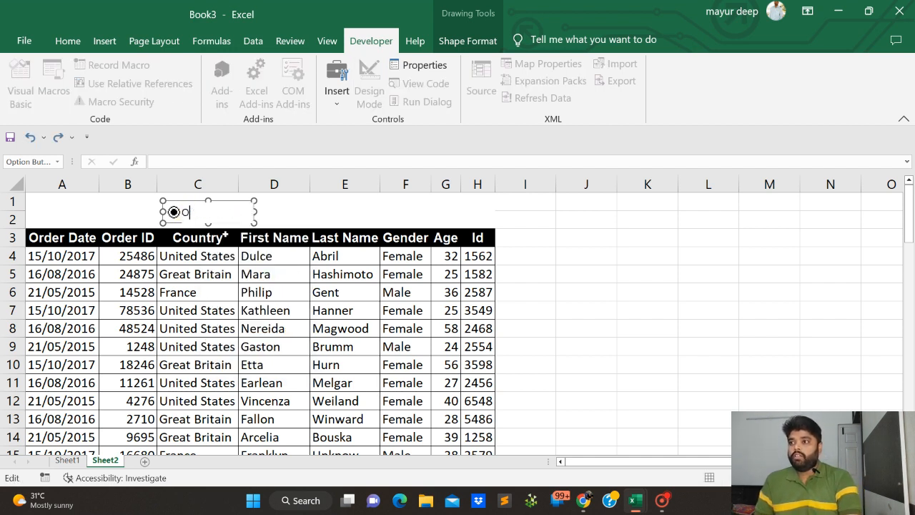
text(United stats)
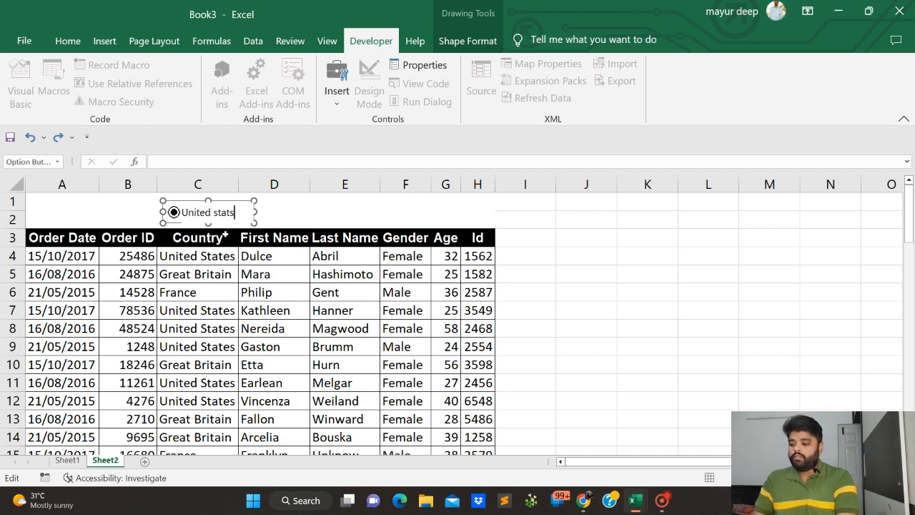
key(BackSpace)
key(BackSpace)
key(BackSpace)
key(BackSpace)
text(States)
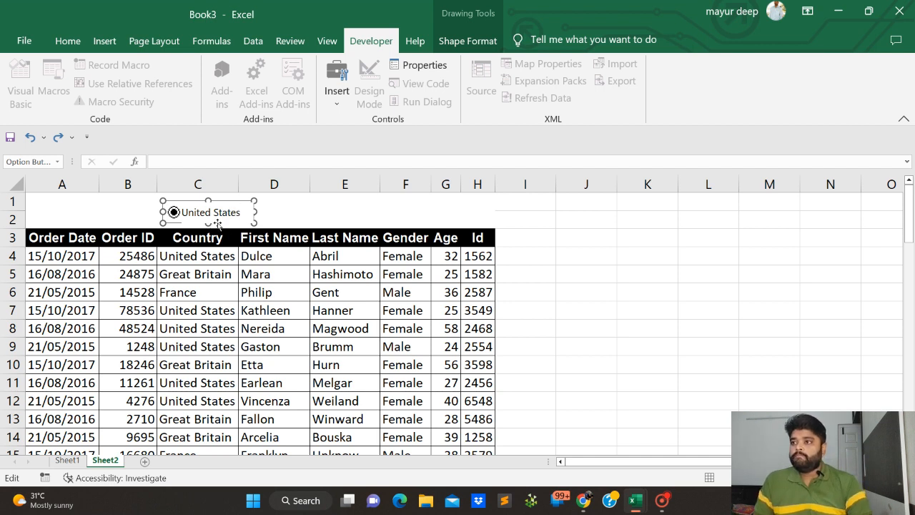
click(236, 270)
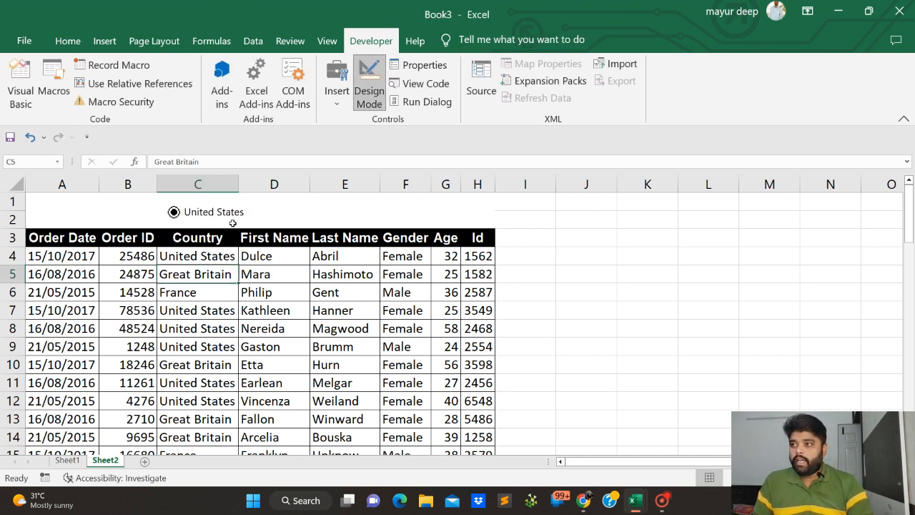
Duplicate the United States option button twice and place the copies in a row beside it, above the name and gender headers
right_click(217, 212)
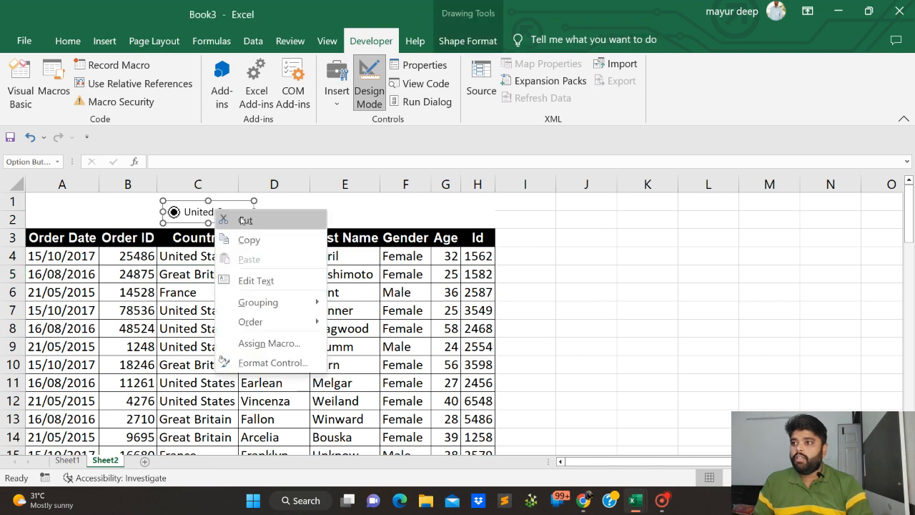
click(249, 239)
click(279, 215)
key(ctrl+v)
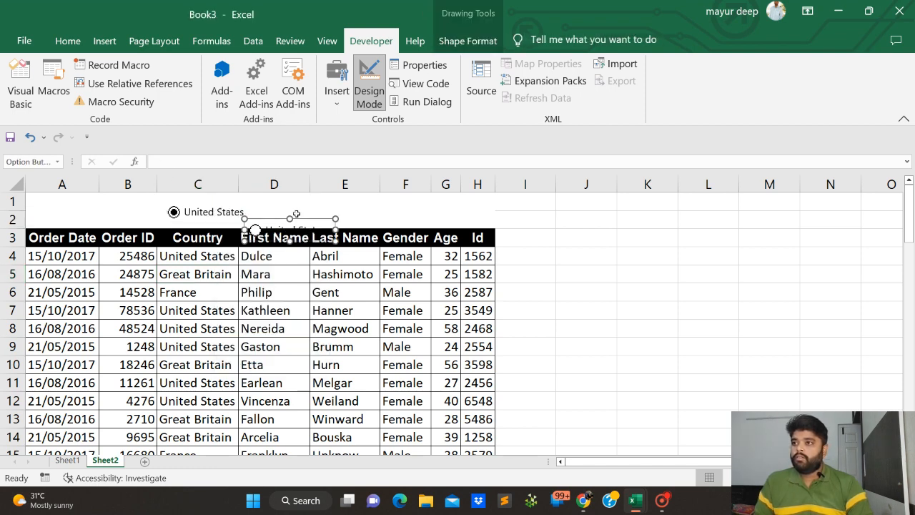
mouse_move(298, 217)
mouse_down()
mouse_move(309, 200)
mouse_move(308, 208)
mouse_up()
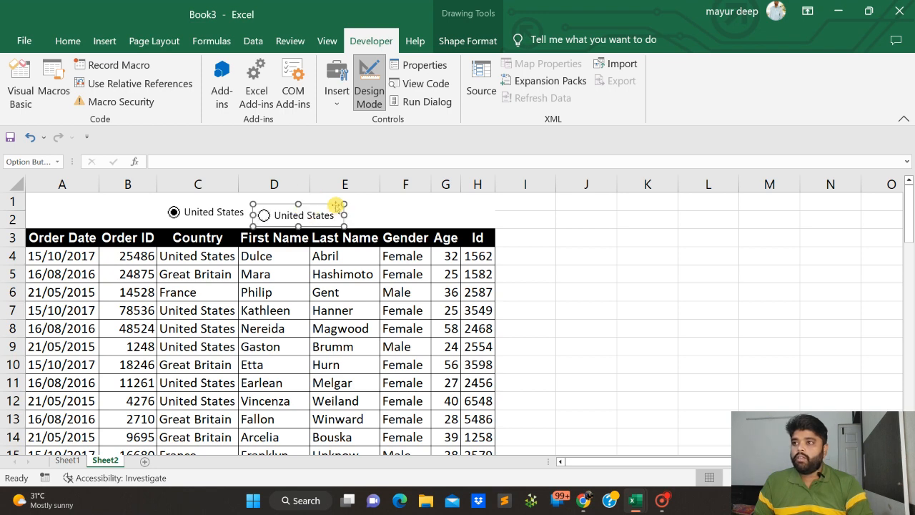
click(376, 215)
key(ctrl+v)
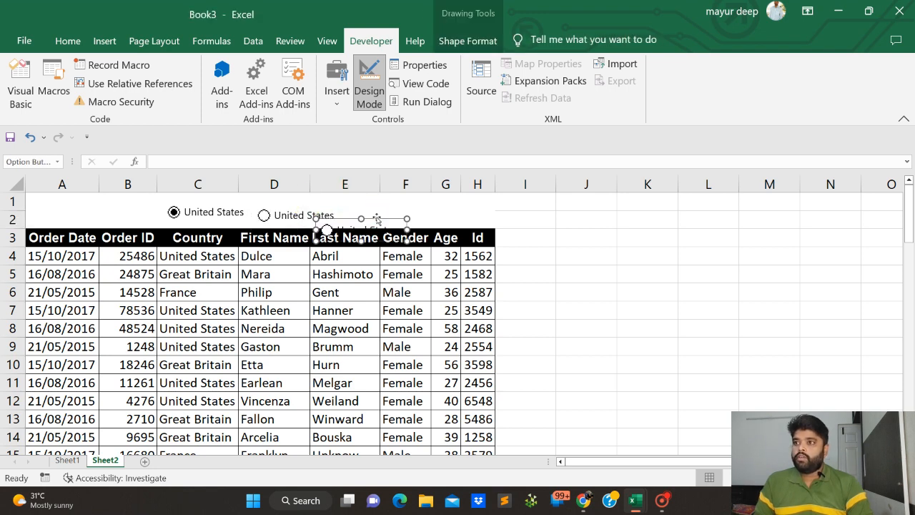
drag(377, 217, 407, 198)
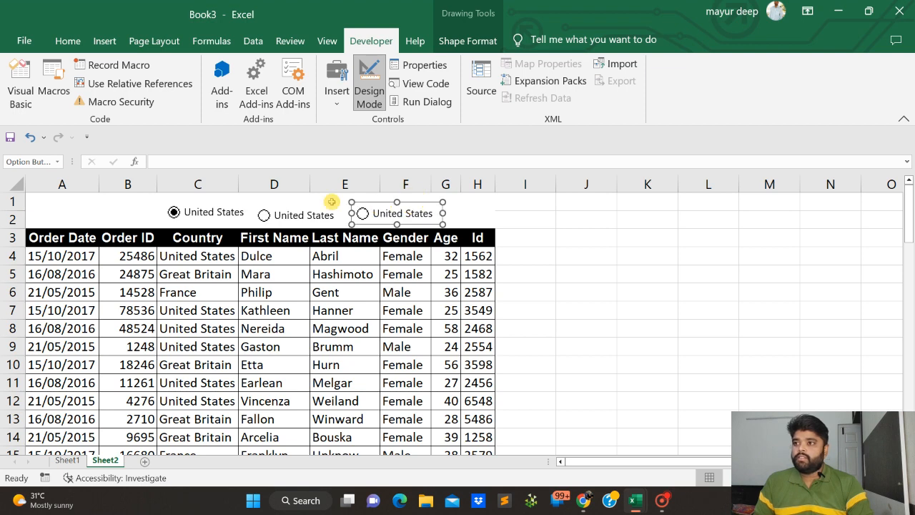
Shift the middle option button slightly so it lines up level with the first one
click(278, 218)
right_click(282, 214)
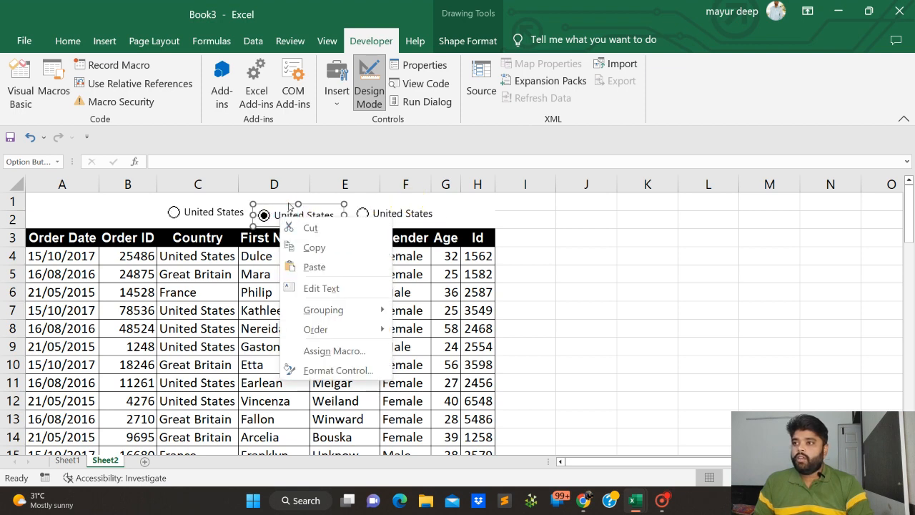
click(283, 202)
click(282, 201)
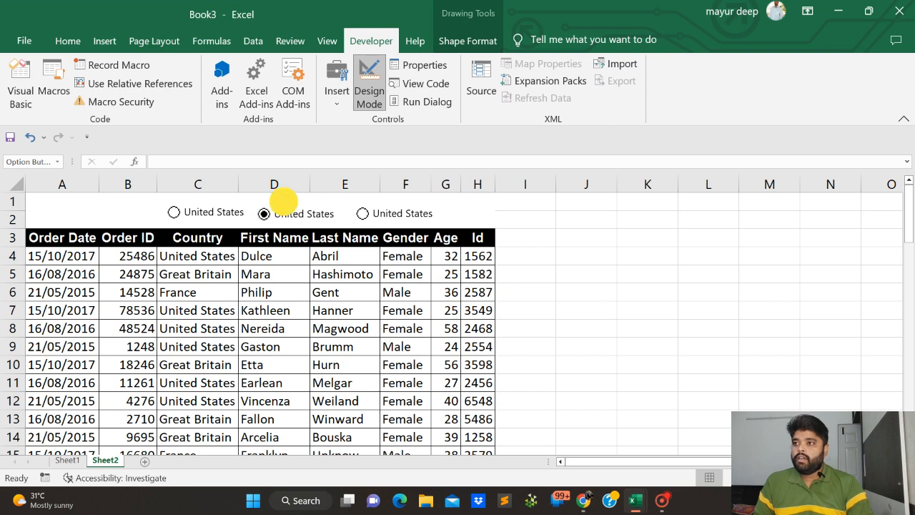
click(294, 212)
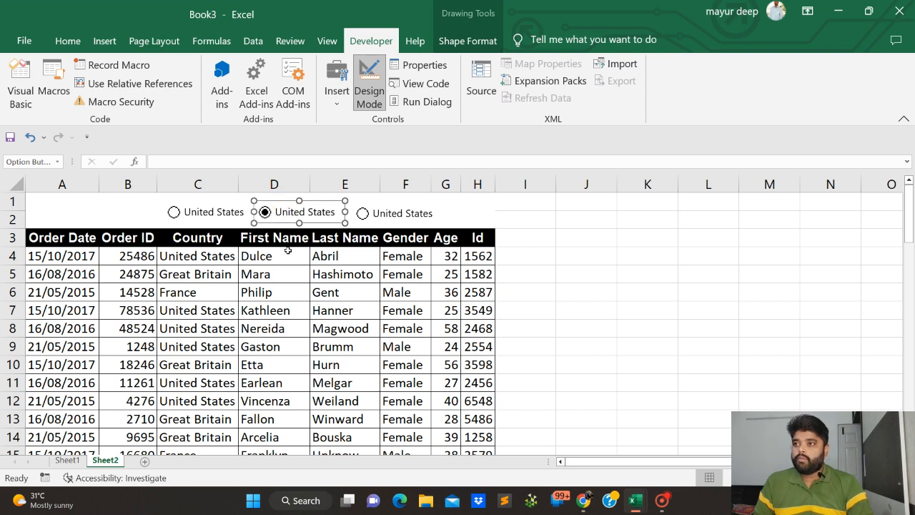
Replace the middle option button's label with Great Britain
click(280, 212)
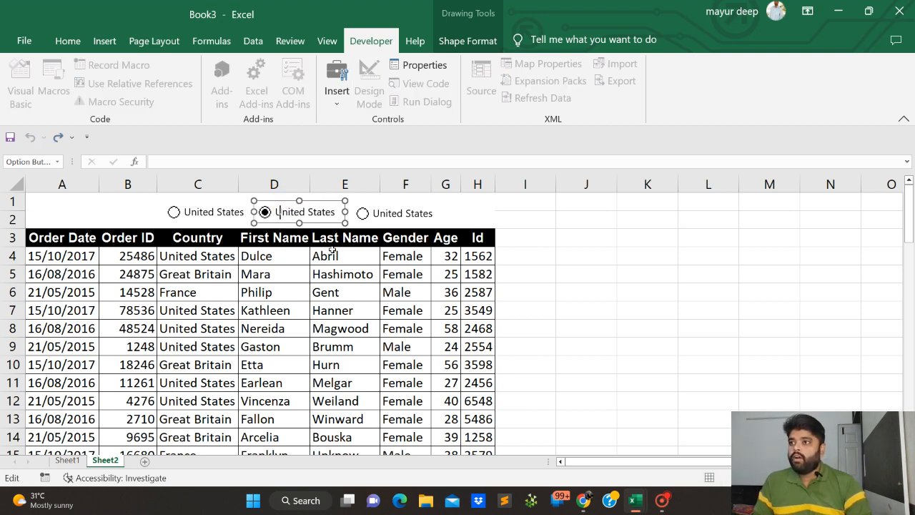
key(Delete)
key(Delete)
key(Delete)
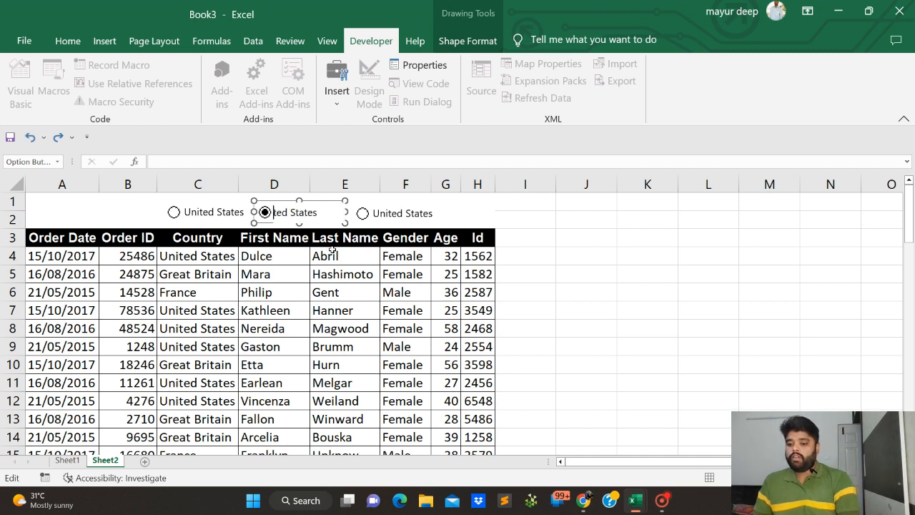
key(Delete)
key(Delete)
key(Delete)
key(Delete)
key(Delete)
key(Delete)
key(Delete)
key(Delete)
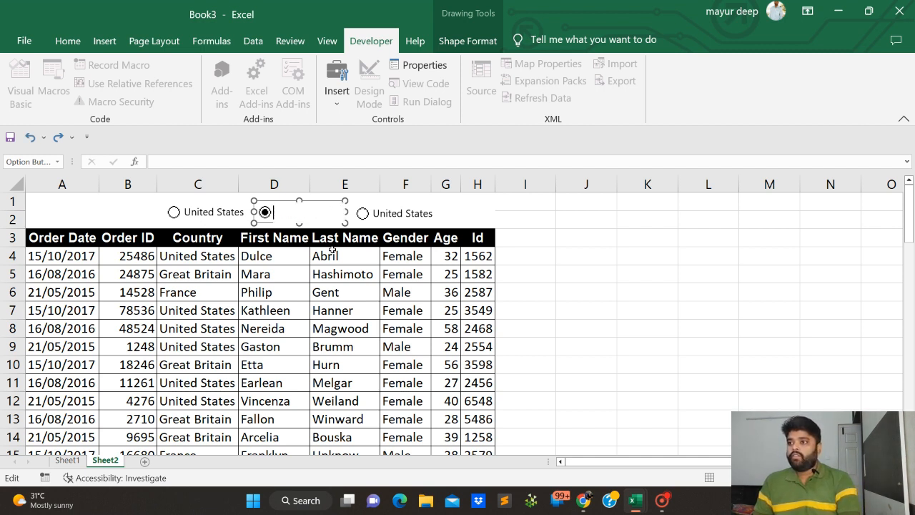
text(Great )
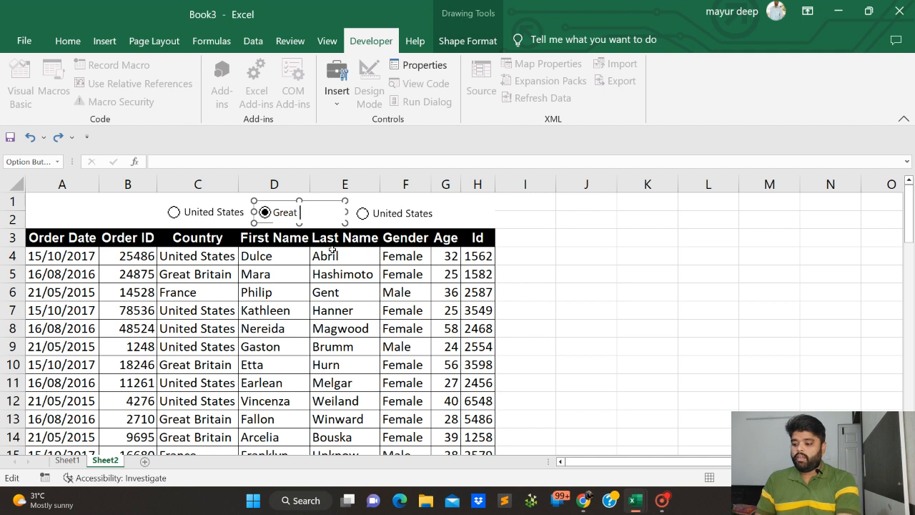
text(Brita)
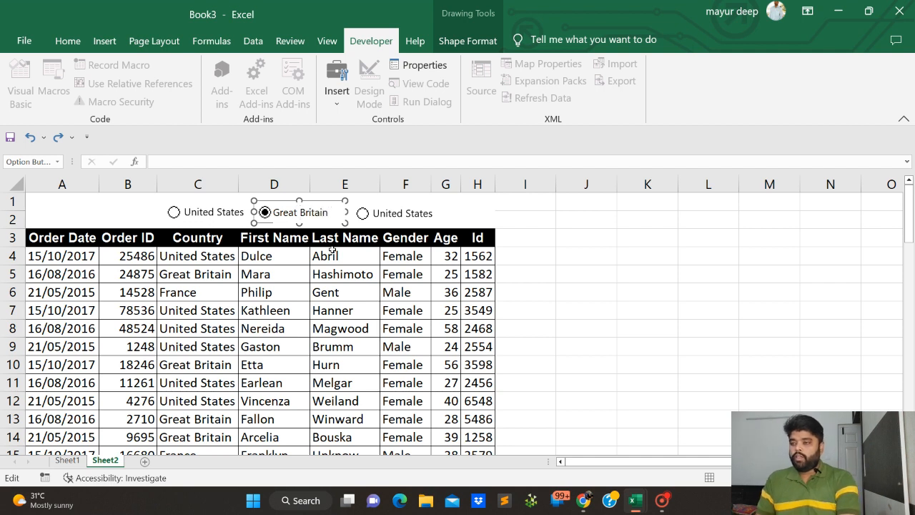
text(in)
Replace the third option button's label with fRANCE
click(396, 214)
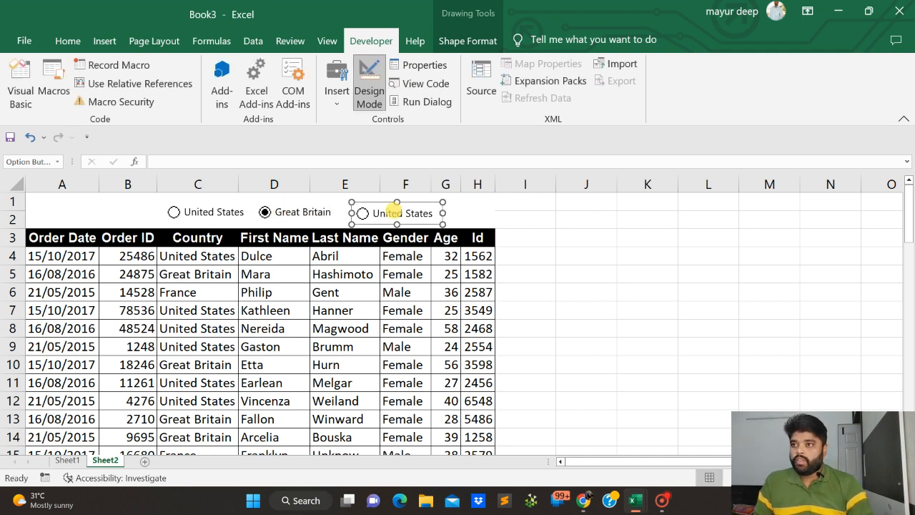
click(379, 207)
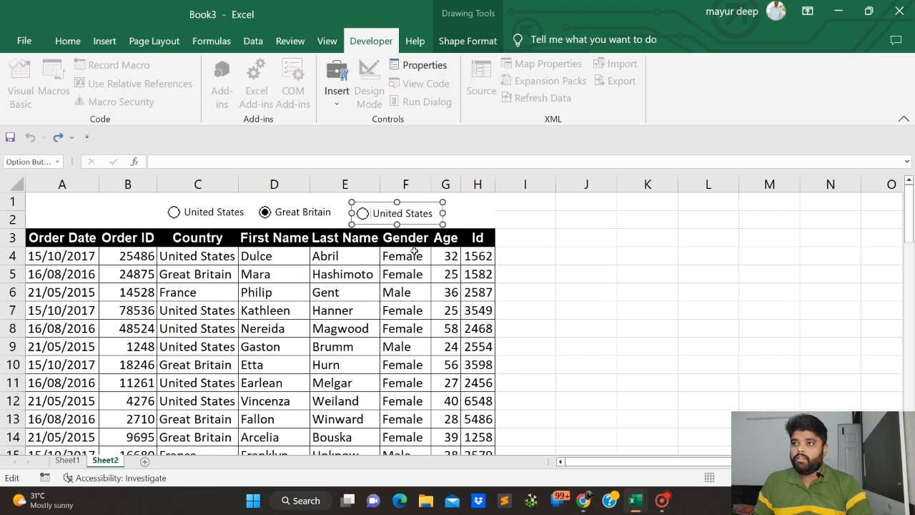
key(ctrl+a)
text(Us)
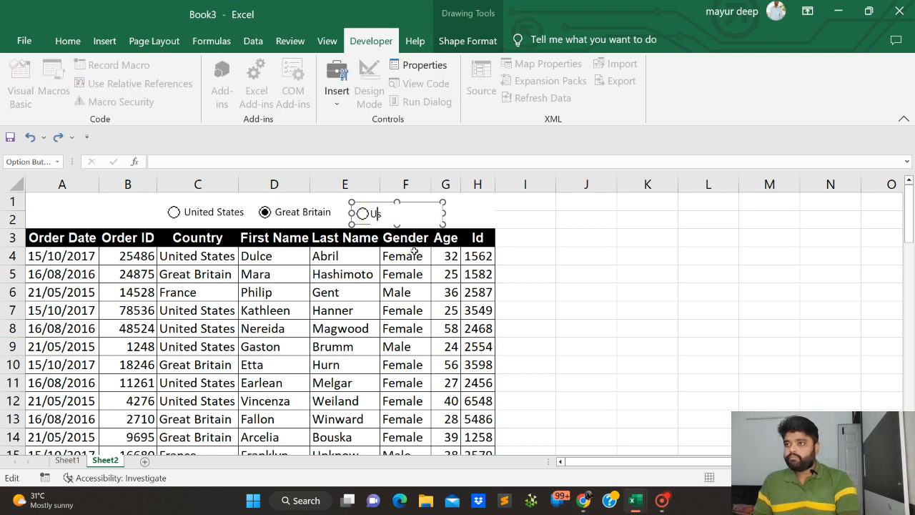
key(BackSpace)
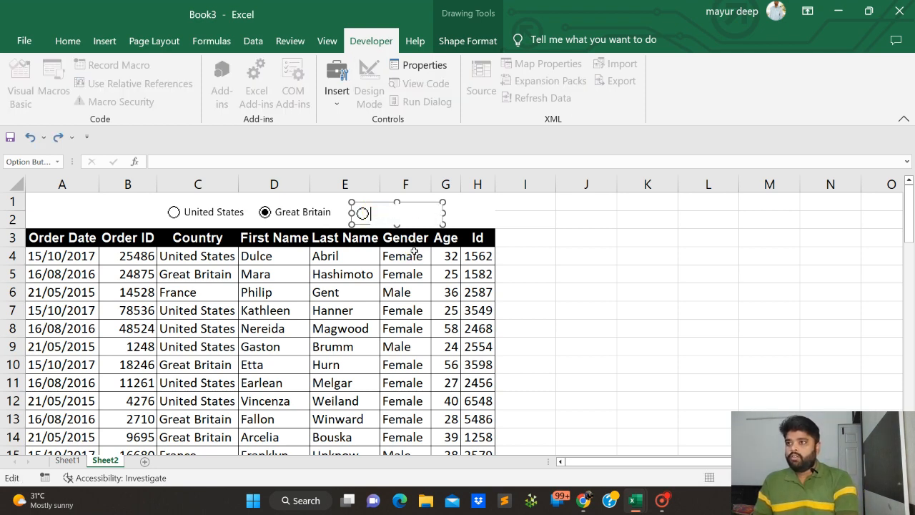
text(fRANCE)
key(Escape)
key(Tab)
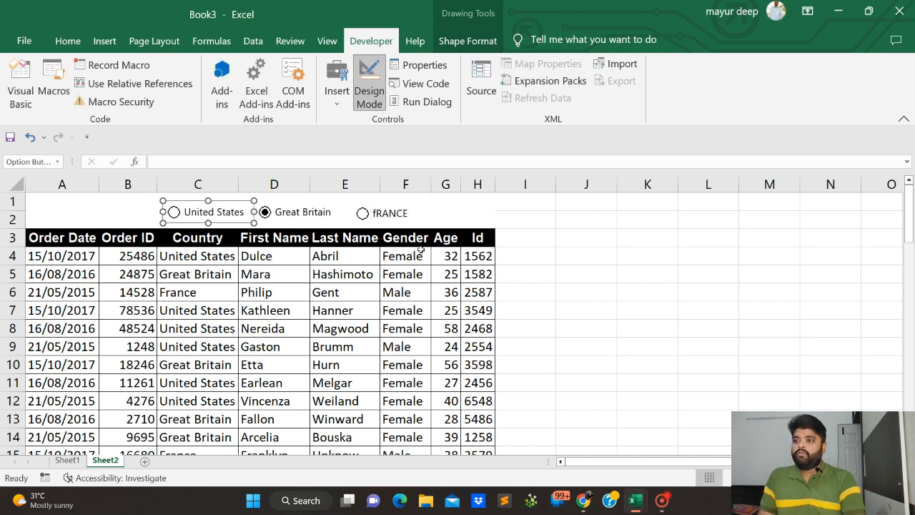
Switch on the third option button and correct its label to France
click(378, 211)
right_click(377, 212)
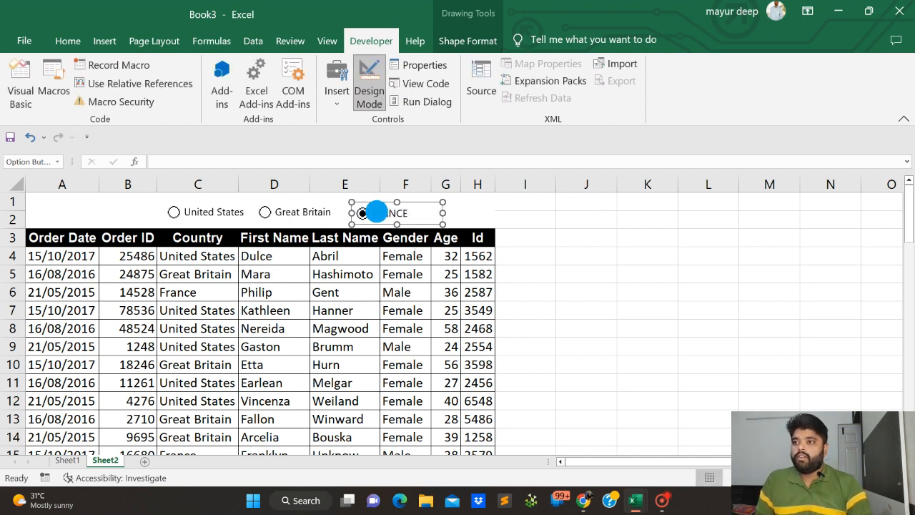
click(372, 210)
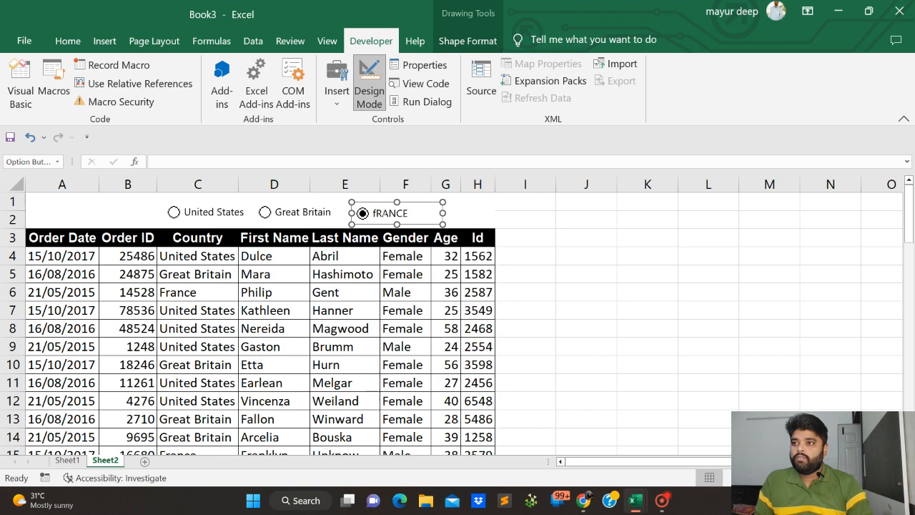
click(371, 211)
key(Delete)
key(Delete)
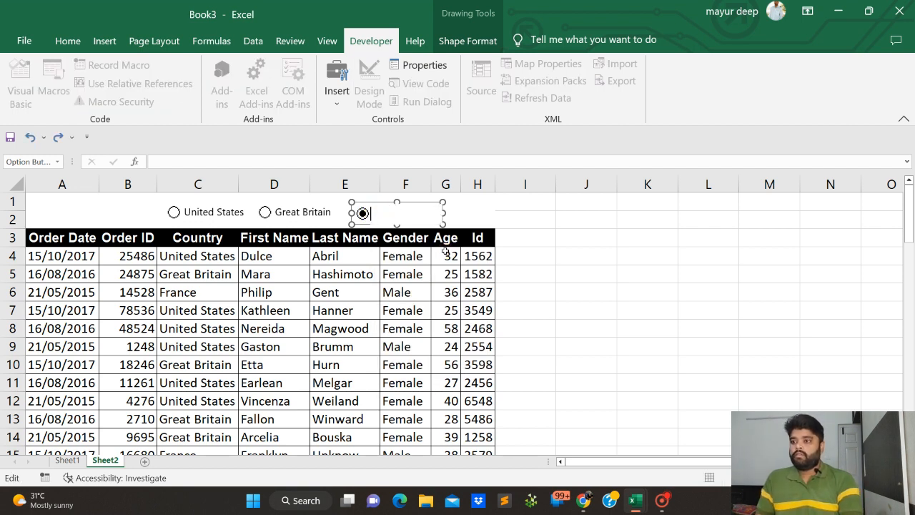
text(fRANCE)
key(BackSpace)
key(BackSpace)
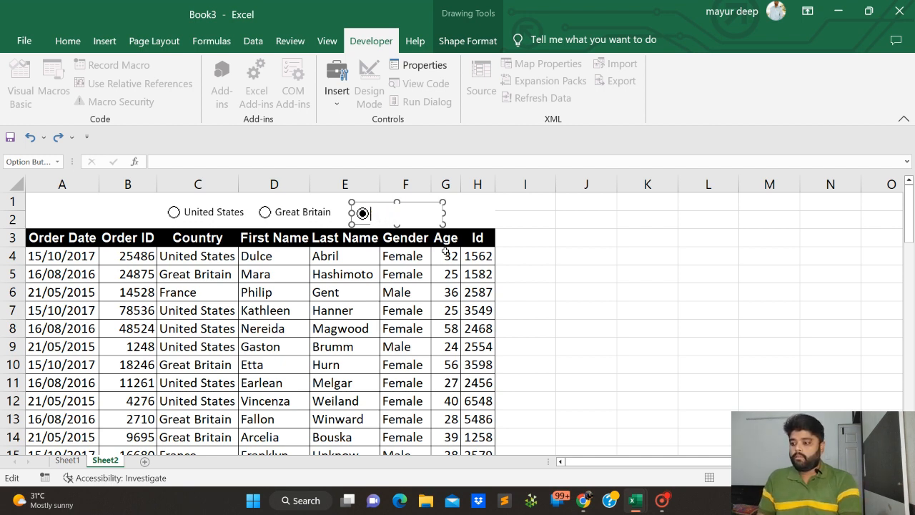
text(France)
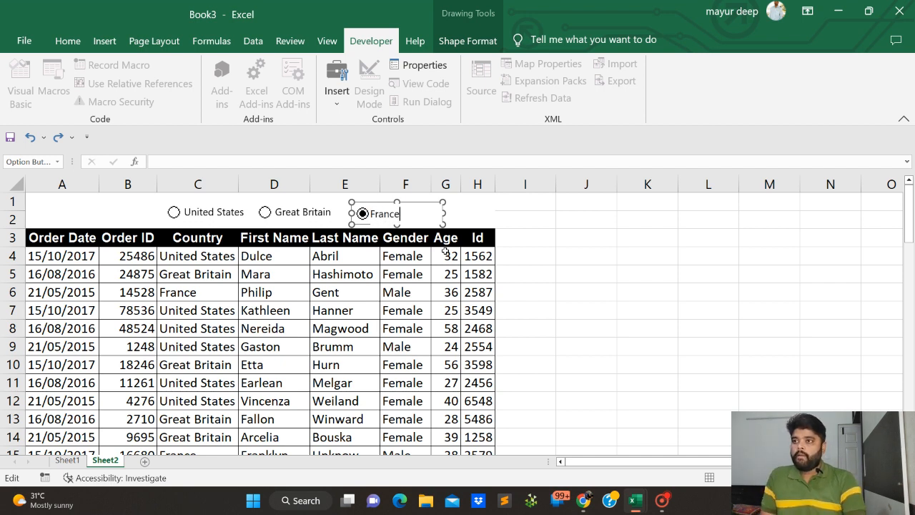
click(736, 327)
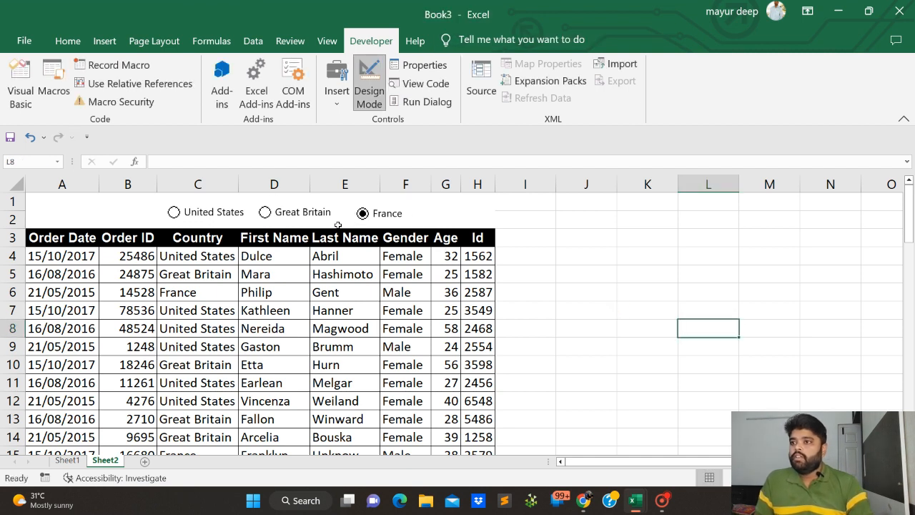
Nudge the France option button up level with the other two and deselect it
right_click(385, 212)
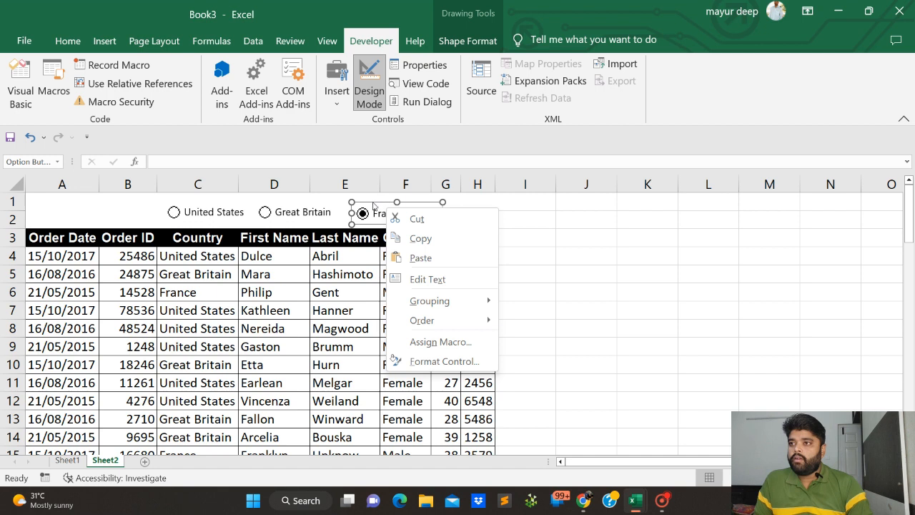
click(371, 203)
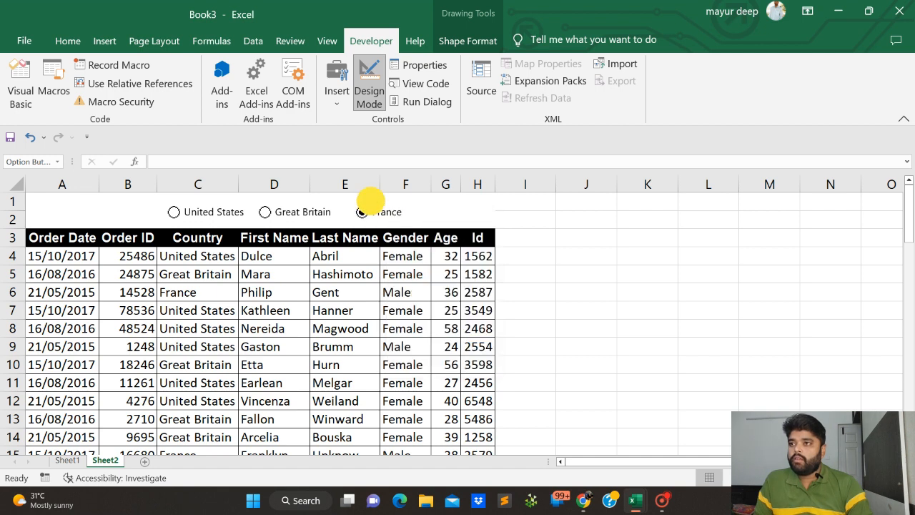
click(554, 268)
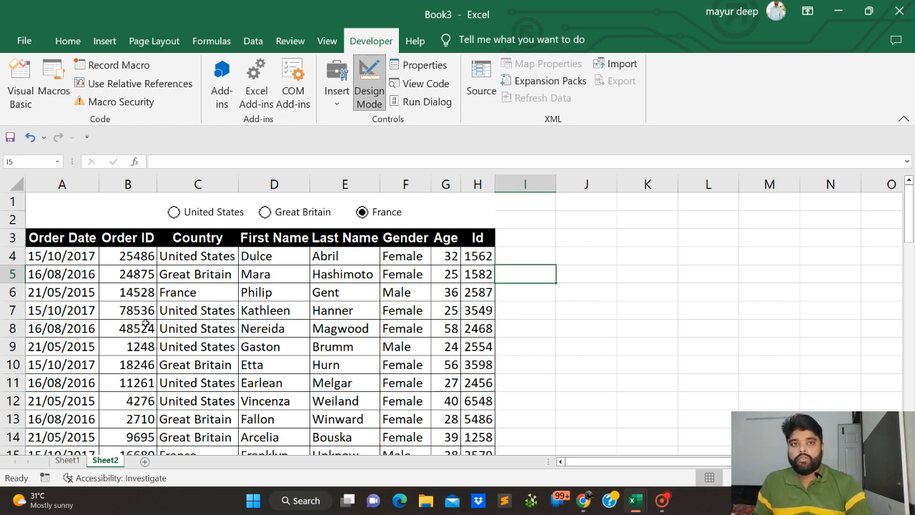
click(340, 98)
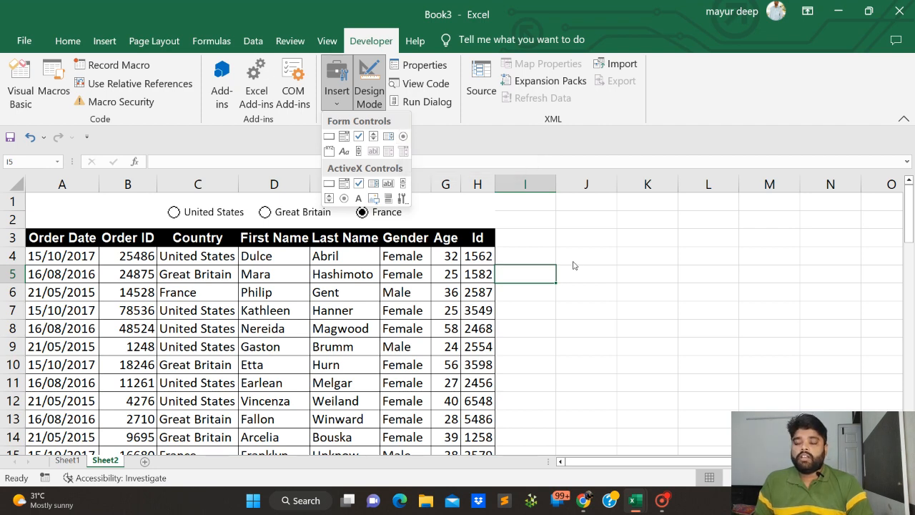
click(589, 240)
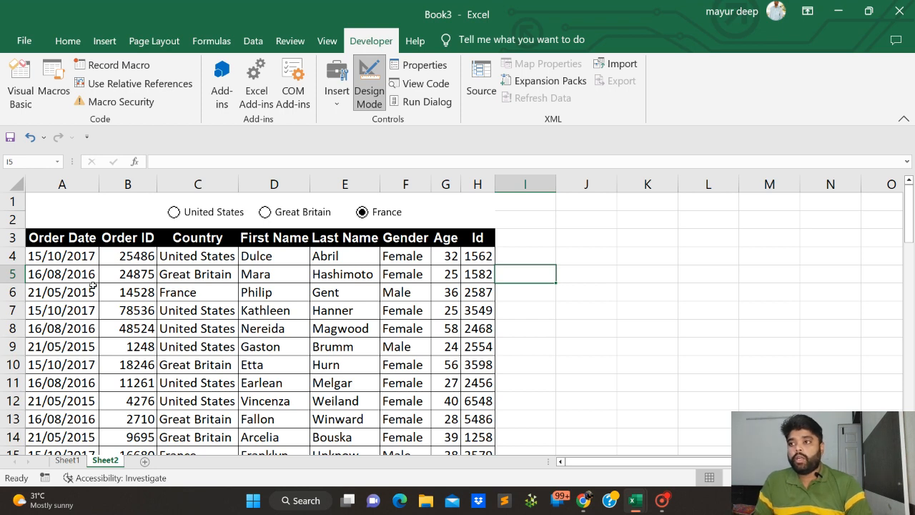
Switch on the United States option button and look over the country entries in the table
click(174, 211)
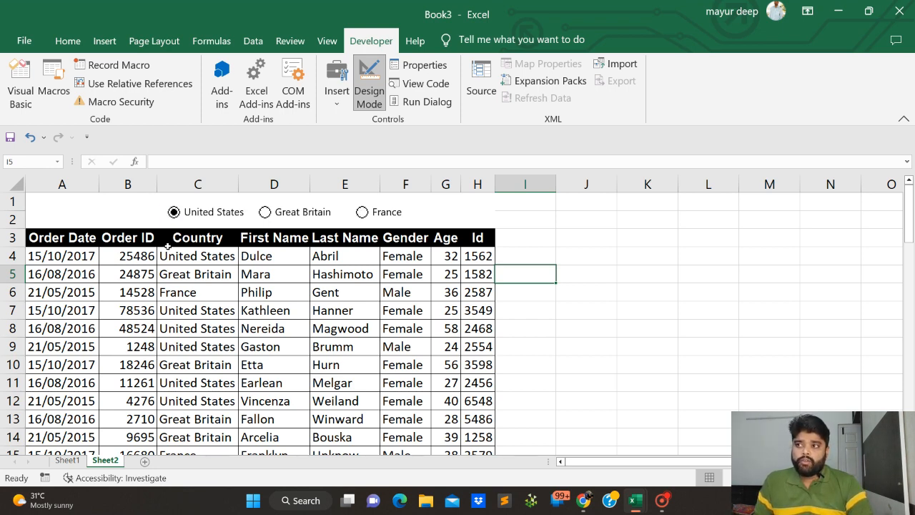
scroll(201, 365, down, 3)
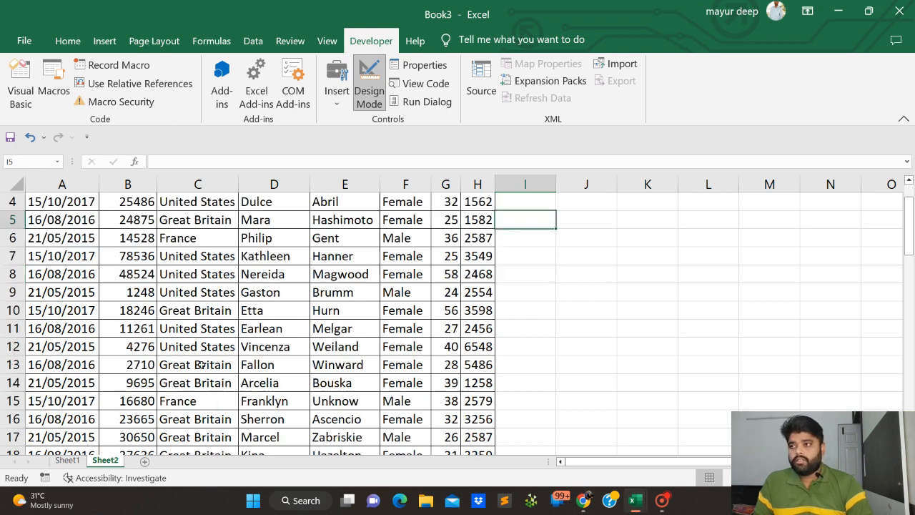
scroll(201, 365, up, 3)
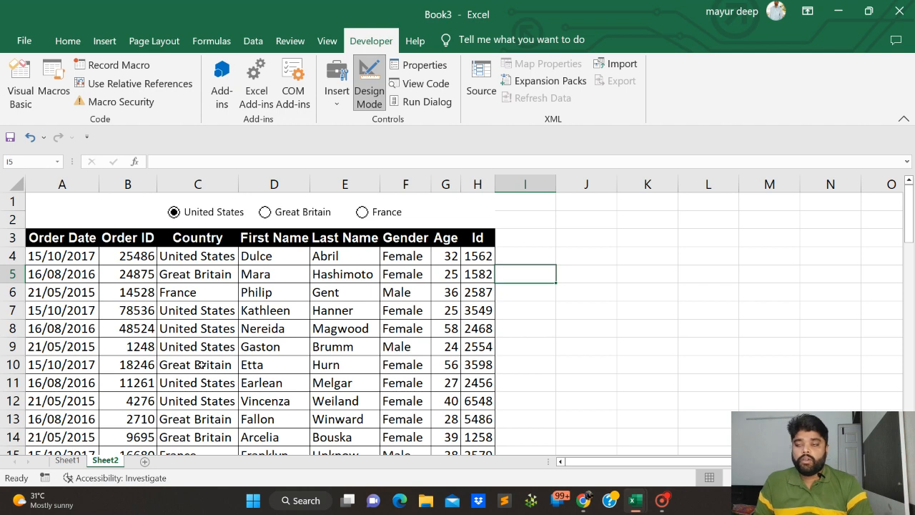
Set the United States option button's value to Unchecked and link it to cell $A$1
right_click(191, 216)
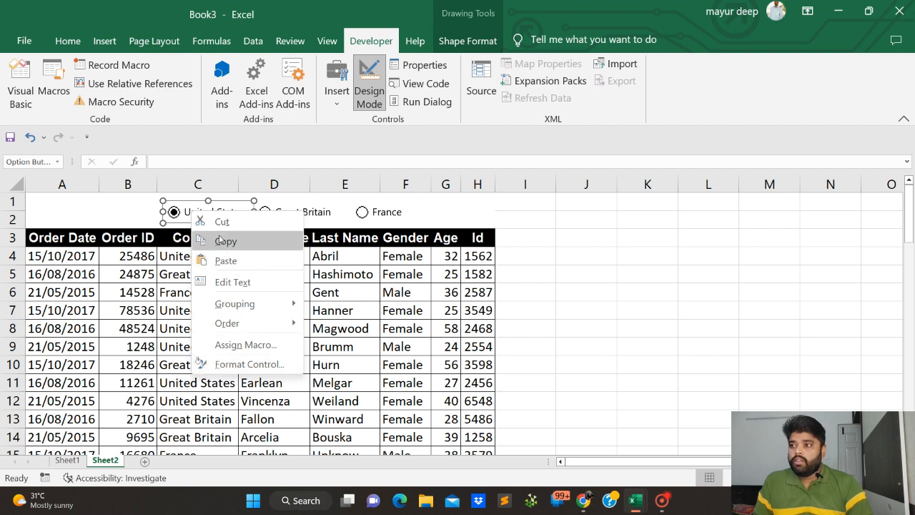
click(240, 365)
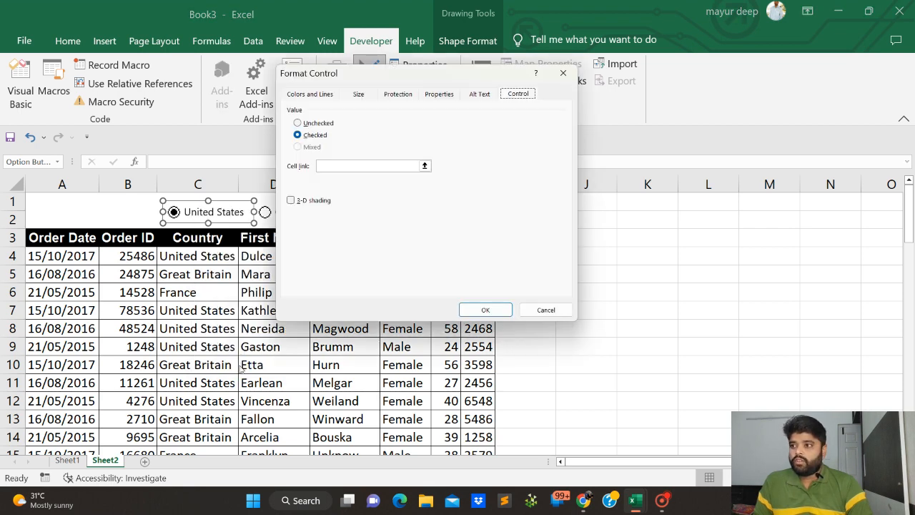
drag(384, 67, 429, 147)
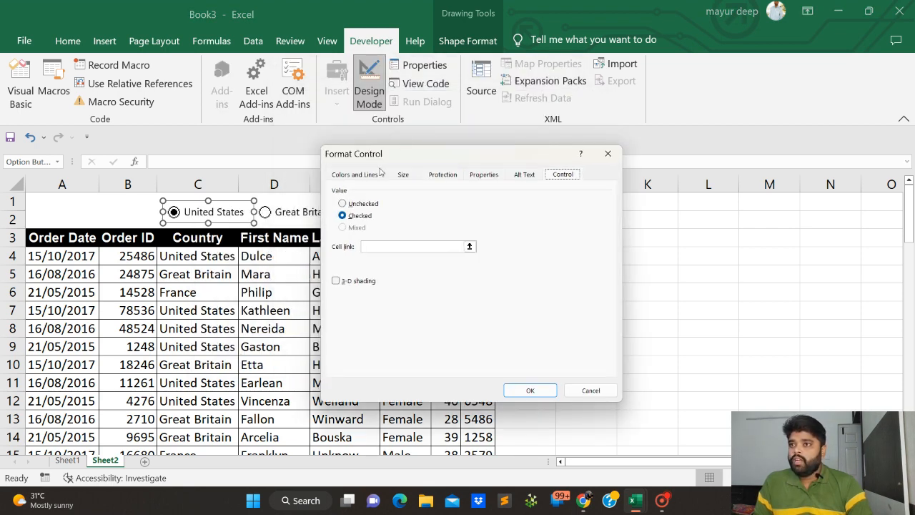
click(558, 175)
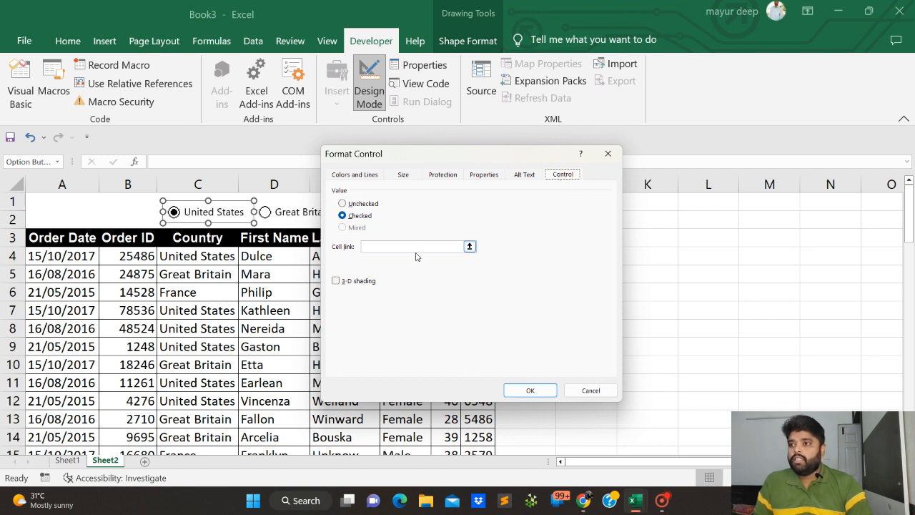
click(346, 206)
click(380, 246)
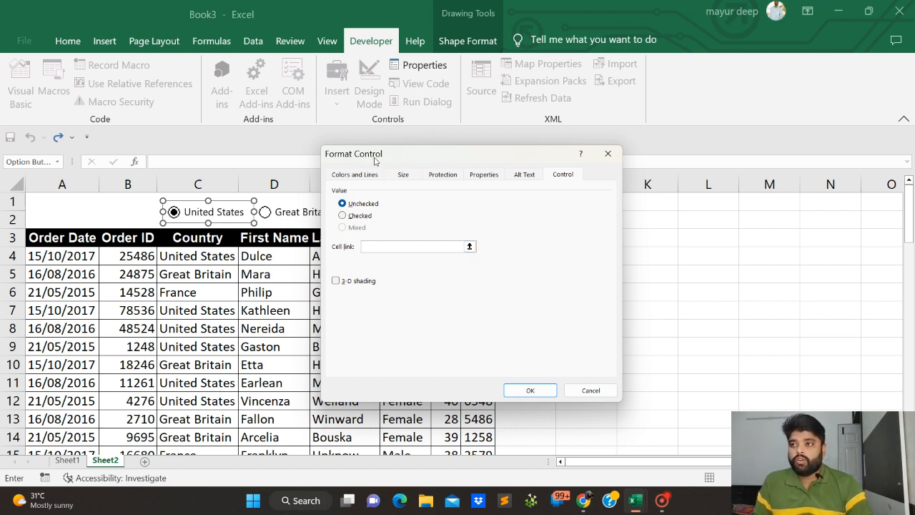
drag(375, 158, 436, 165)
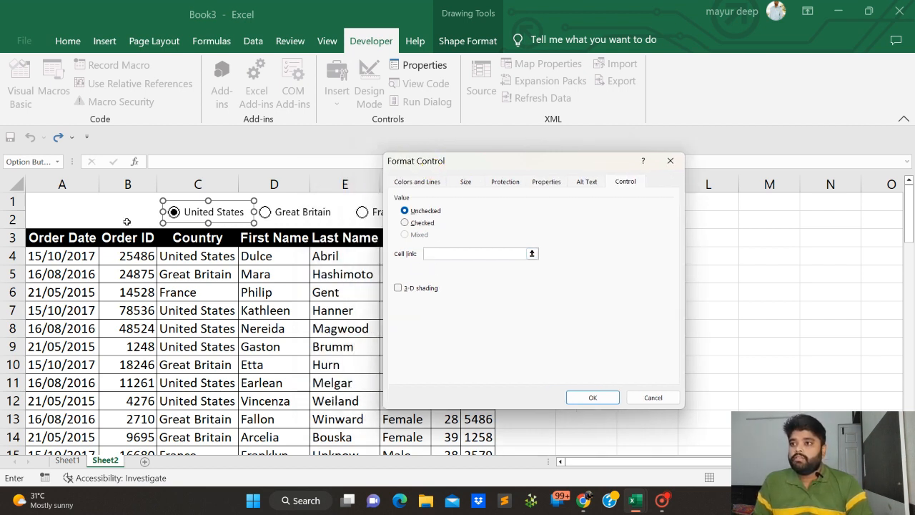
click(45, 203)
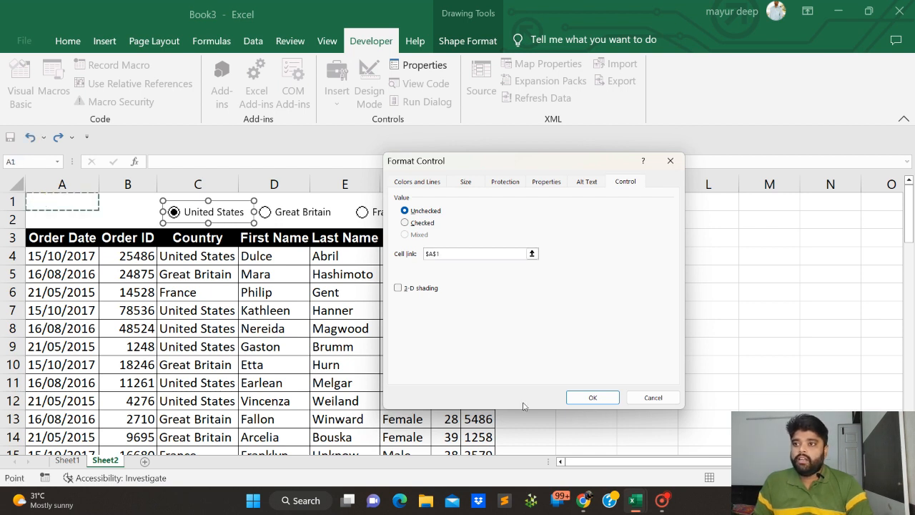
click(576, 397)
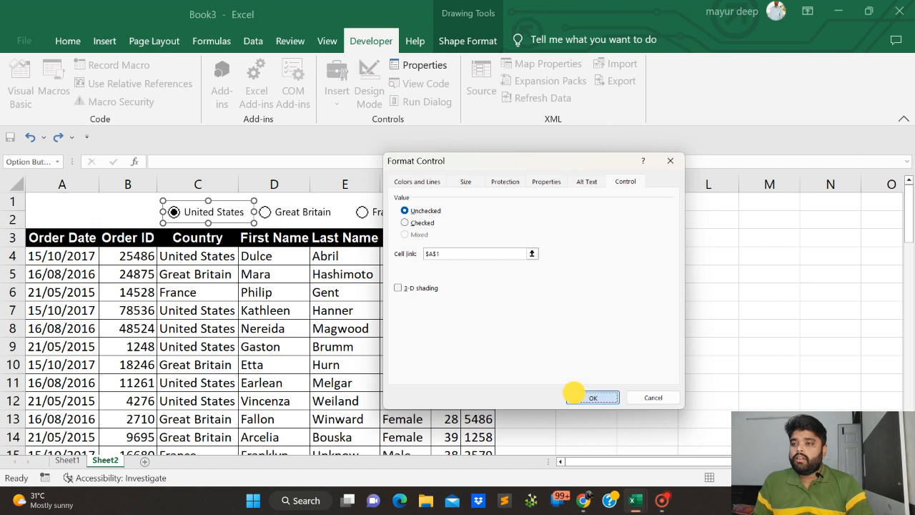
Check how linked cell A1 responds to each of the three option buttons, finishing with United States switched on
click(91, 207)
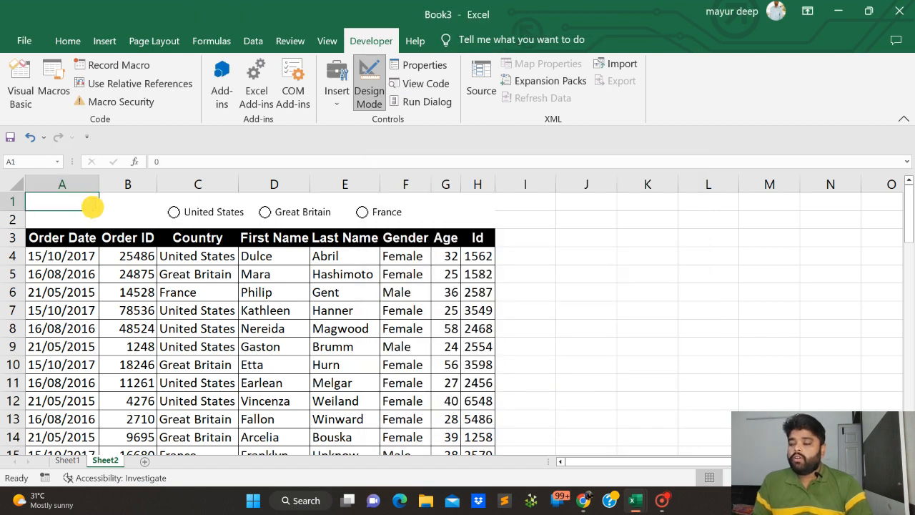
click(173, 212)
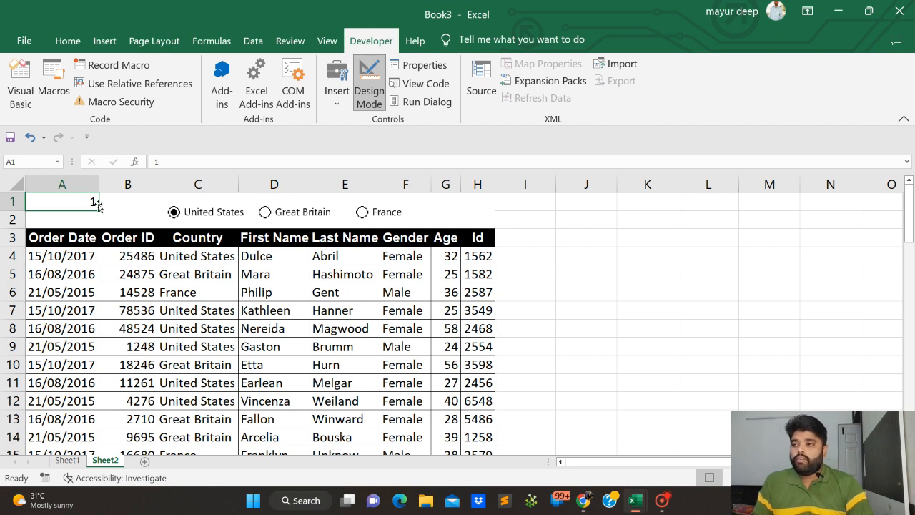
click(265, 212)
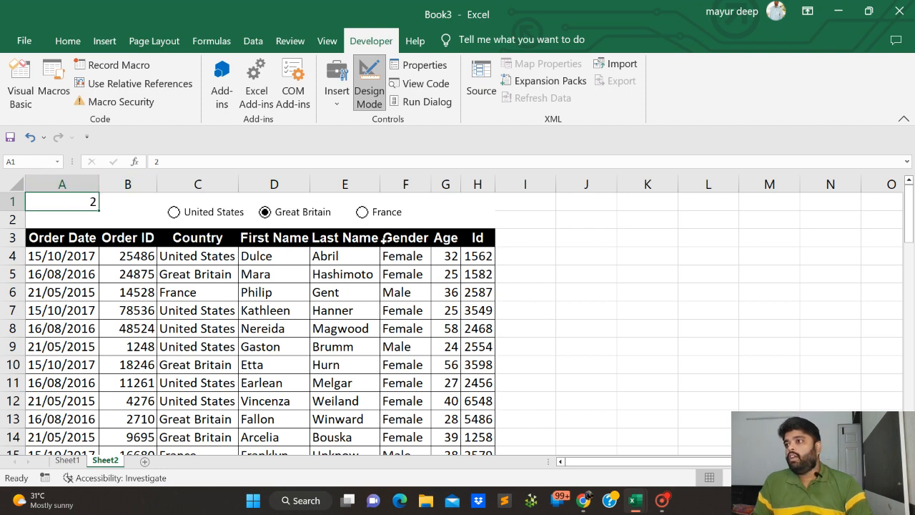
click(362, 213)
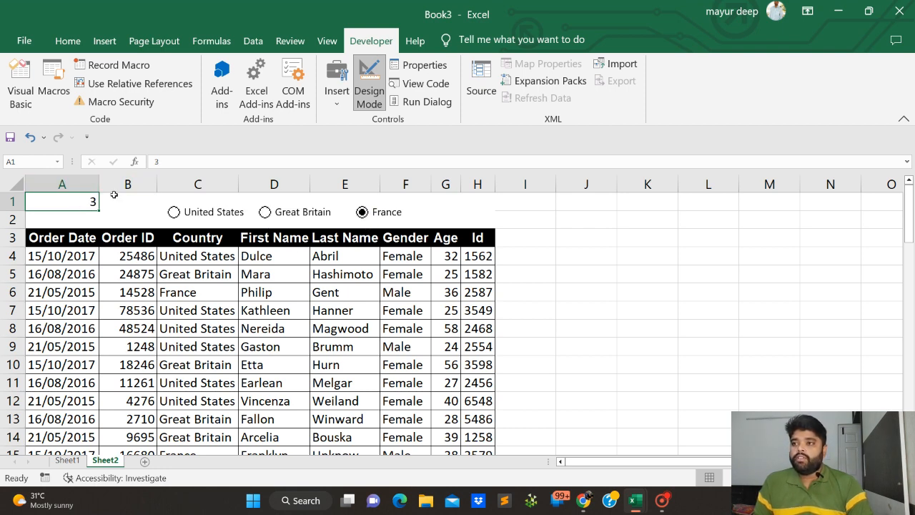
click(174, 213)
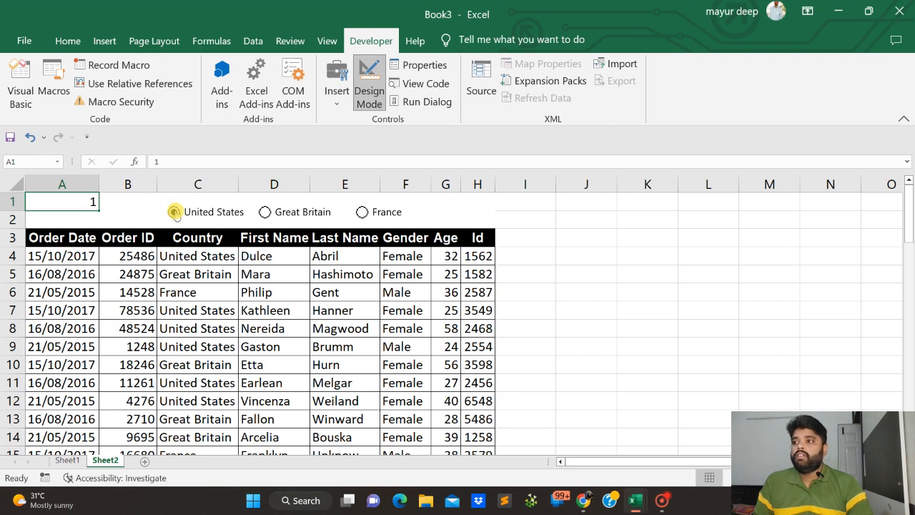
click(265, 212)
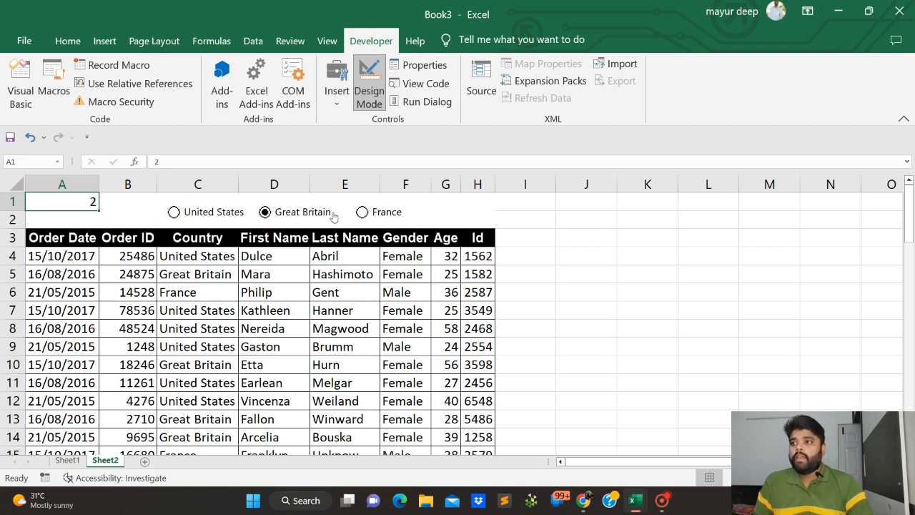
click(362, 214)
click(373, 308)
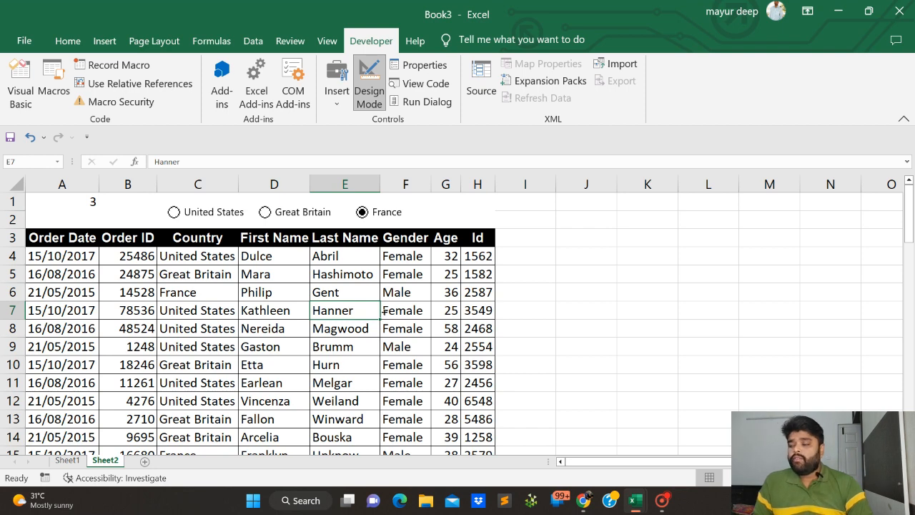
click(173, 212)
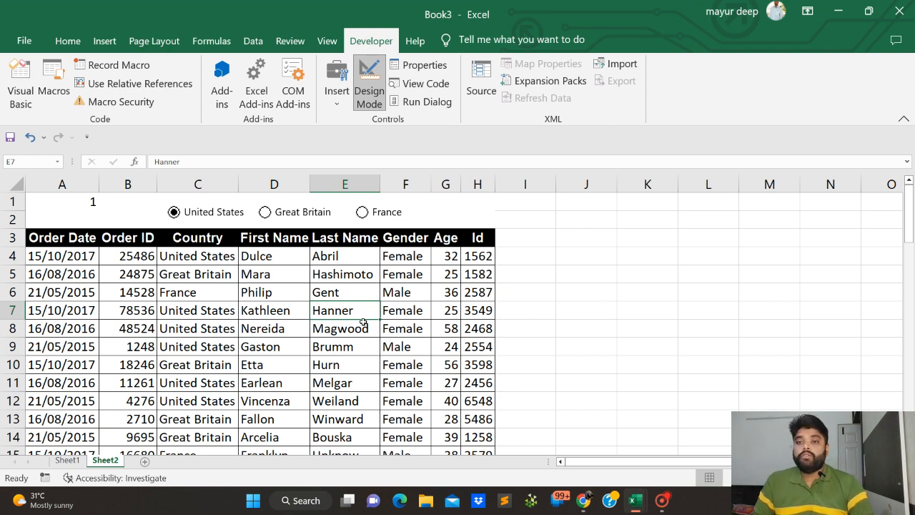
Select the table's data rows A4:H63 and start a new conditional formatting rule that uses a formula to determine the cells
drag(58, 258, 479, 383)
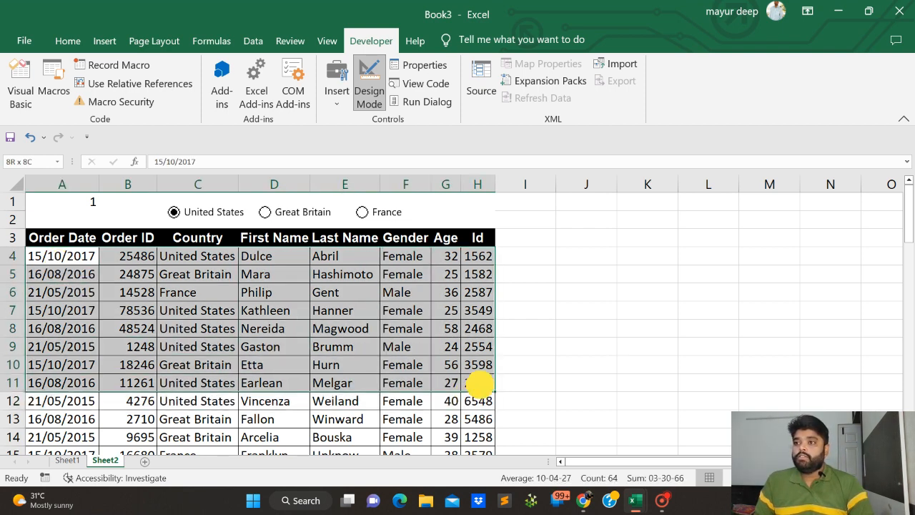
drag(64, 257, 479, 312)
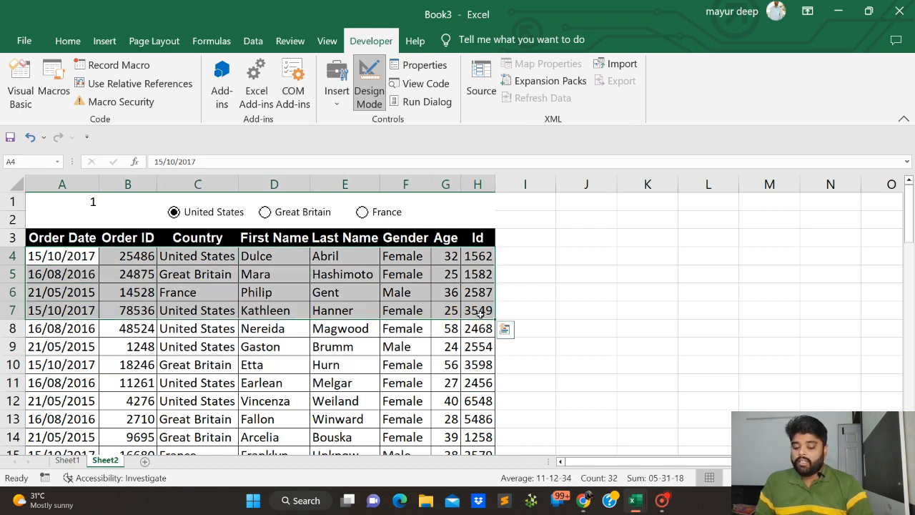
key(ctrl+shift+Down)
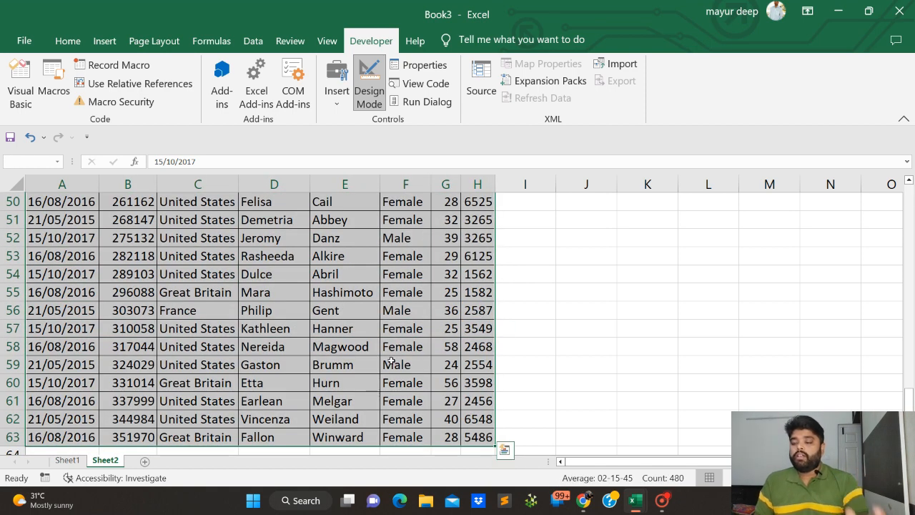
scroll(583, 333, up, 16)
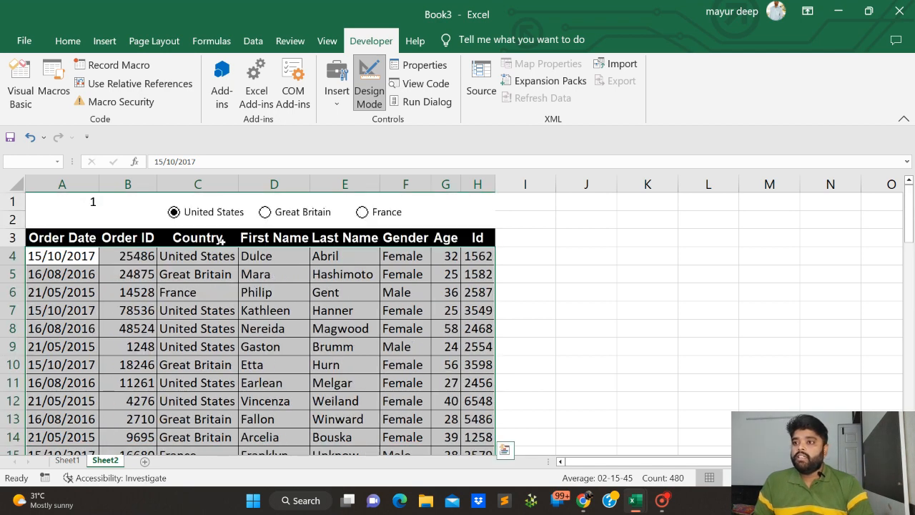
click(68, 43)
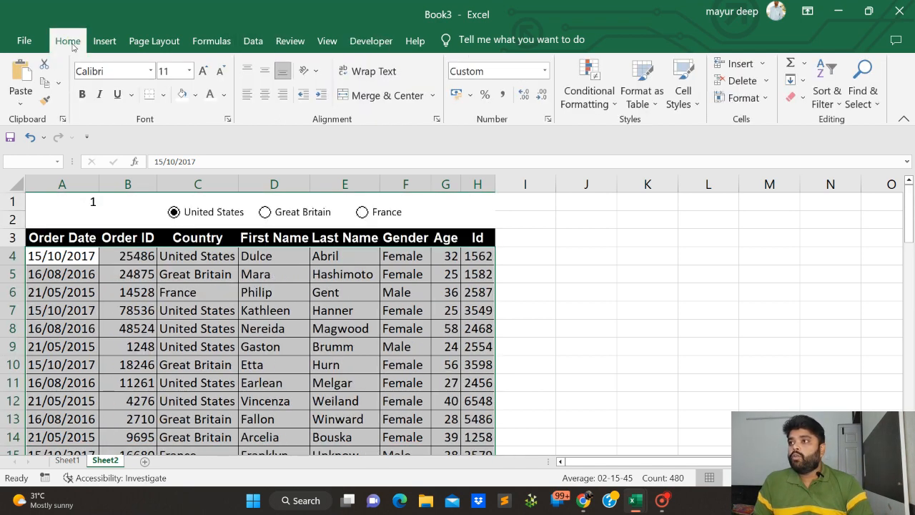
click(601, 107)
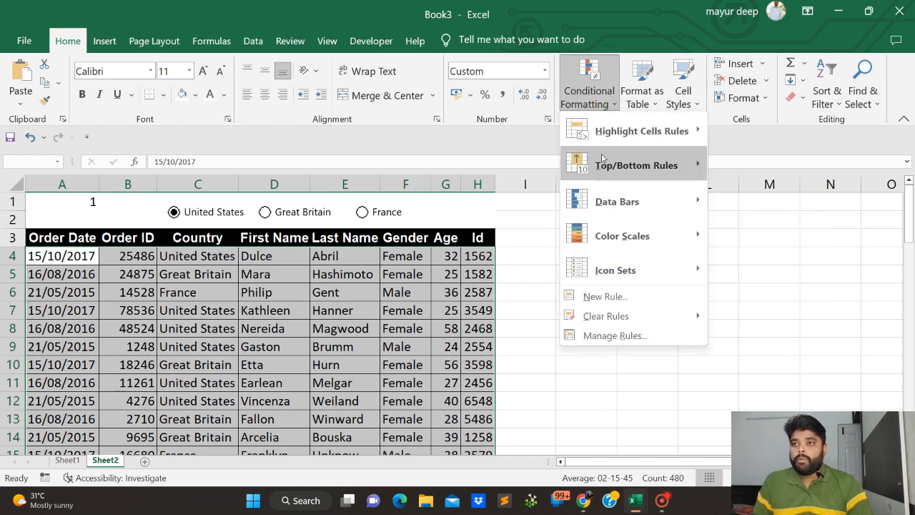
click(595, 296)
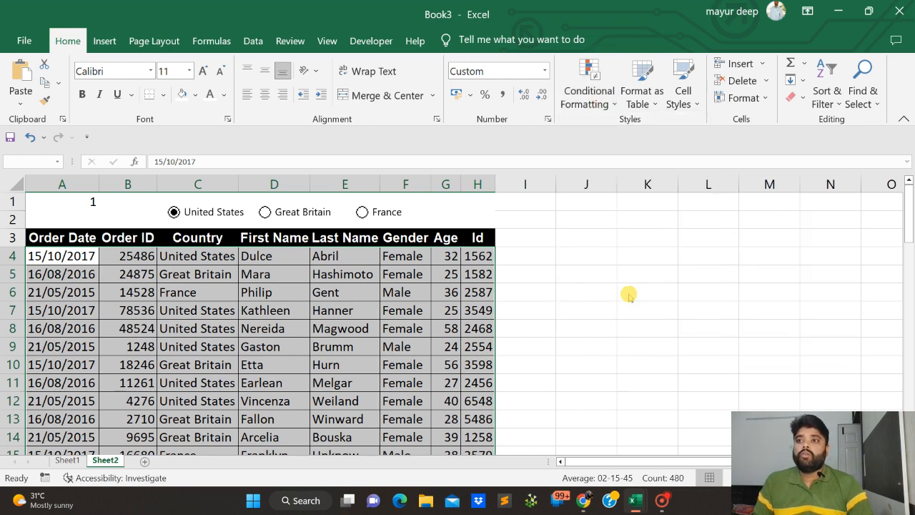
drag(526, 153, 595, 83)
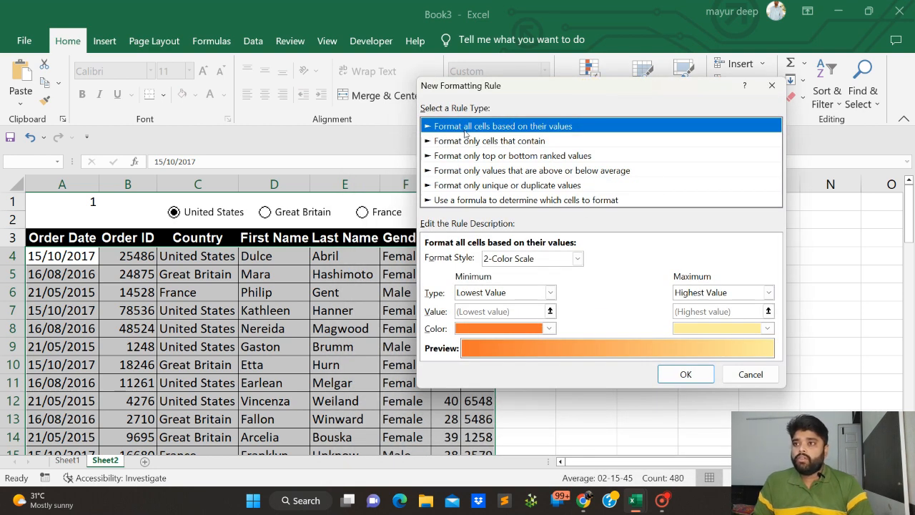
click(466, 200)
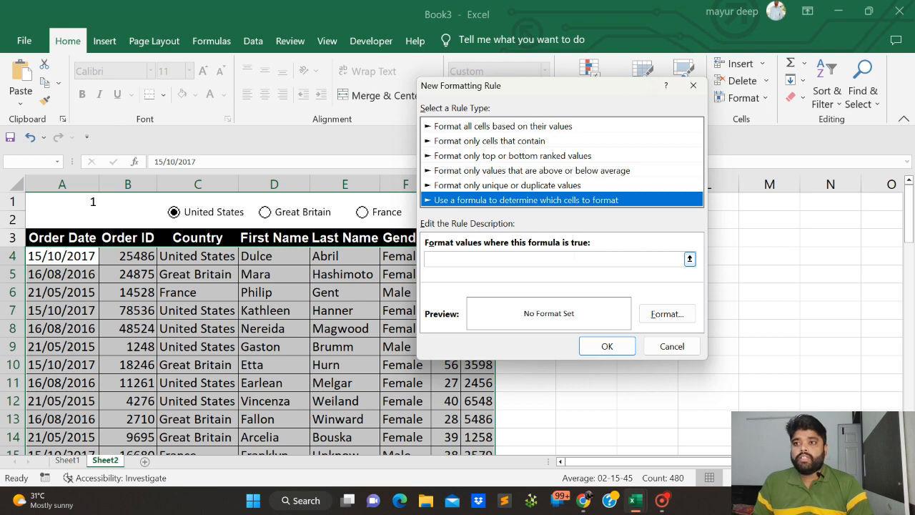
Begin the rule formula with an AND function whose first condition is $C$4="United States"
click(528, 258)
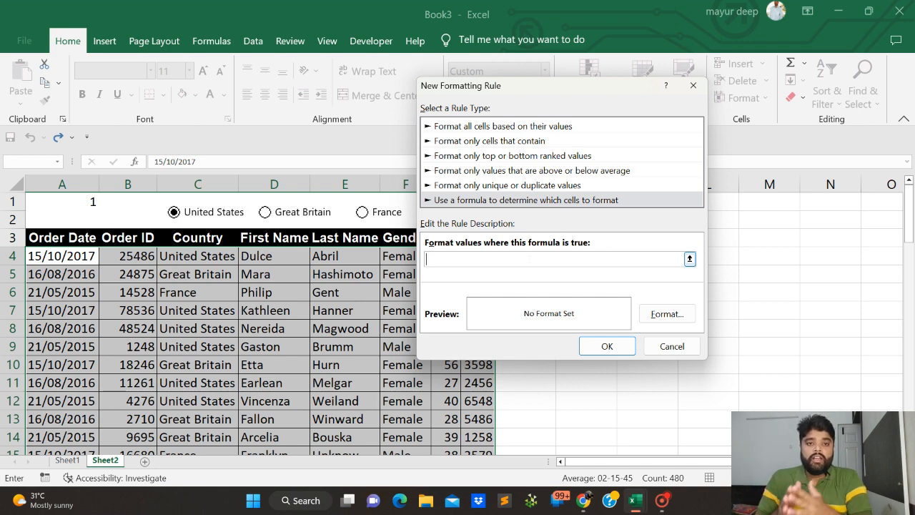
text(=)
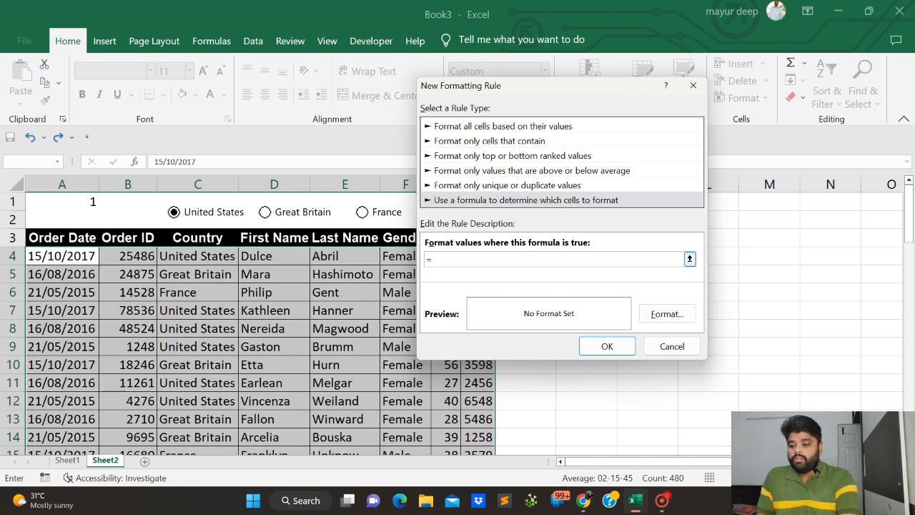
text(And)
key(Tab)
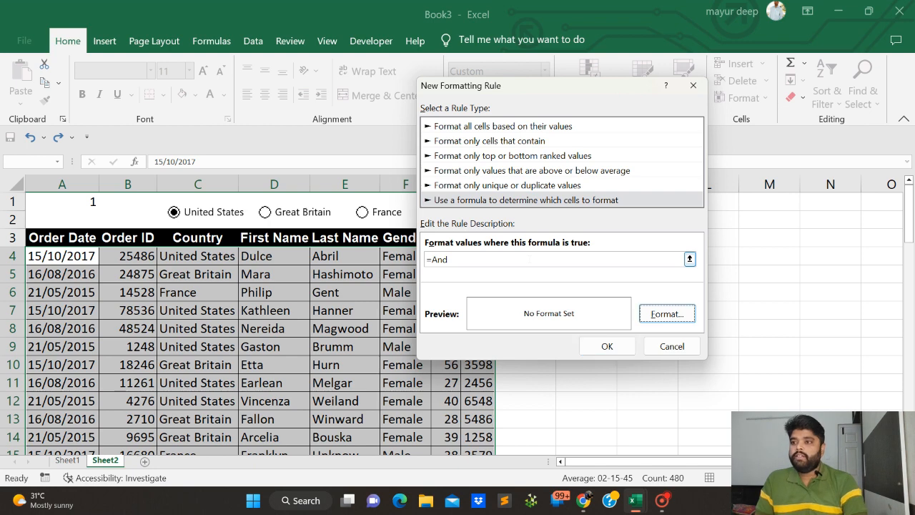
click(529, 259)
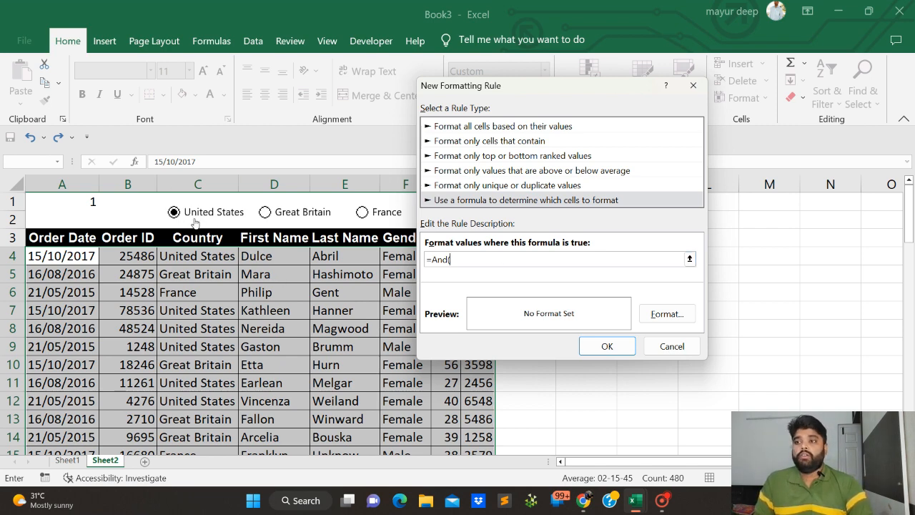
click(198, 255)
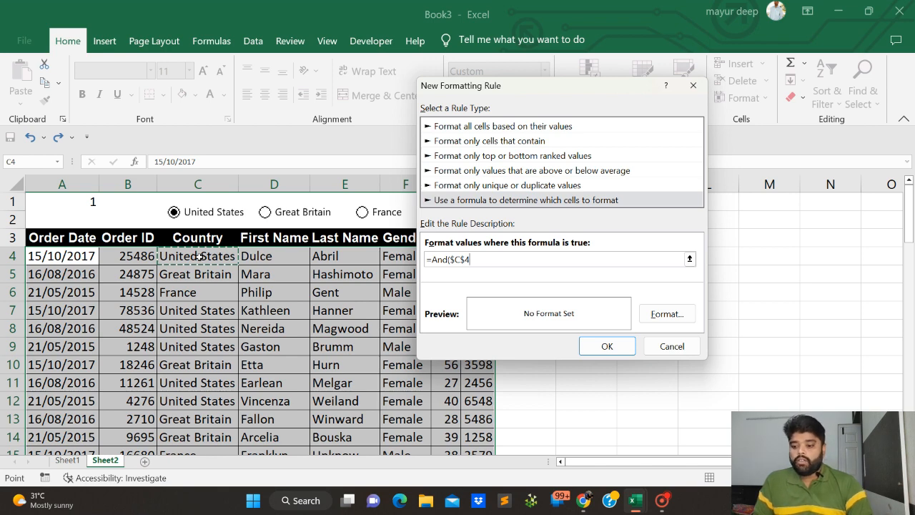
text(="United)
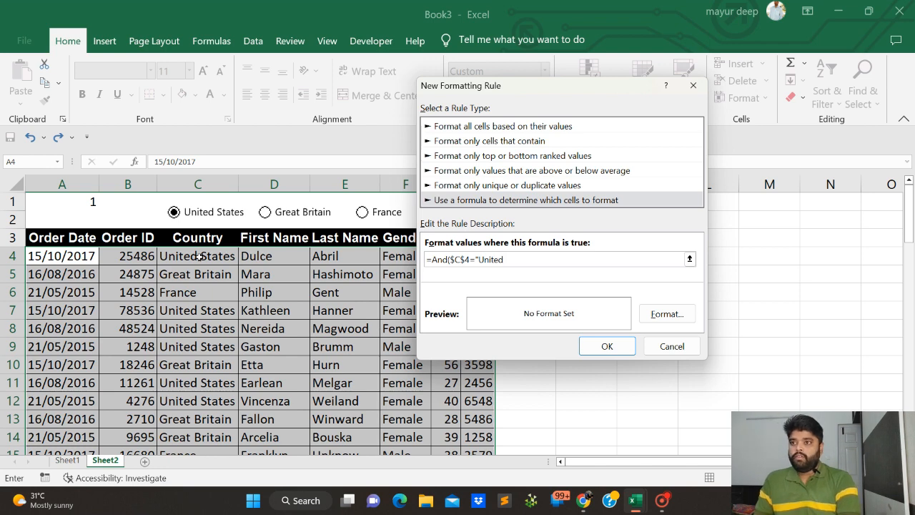
text( Stated)
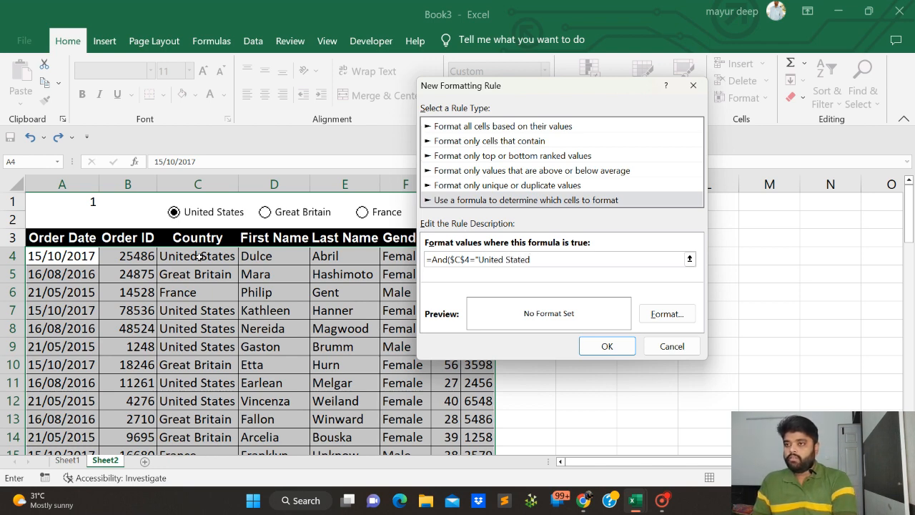
key(BackSpace)
text(s)
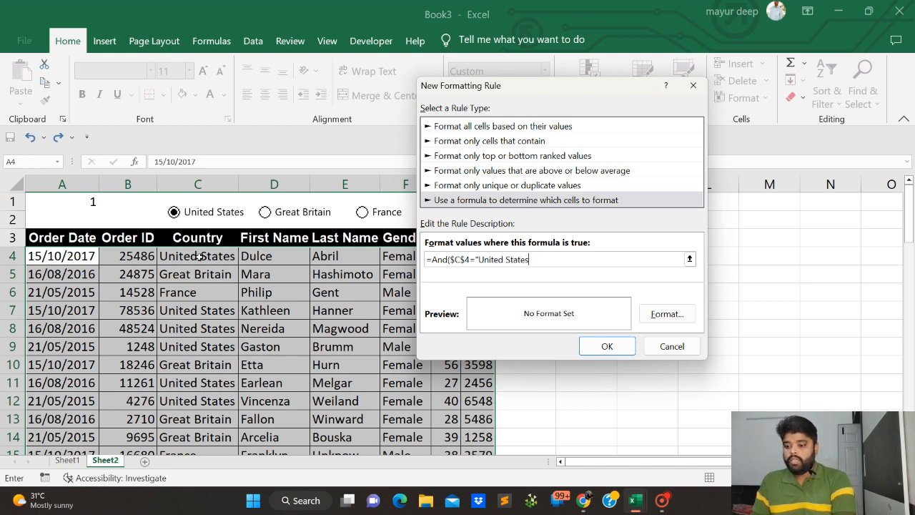
text(")
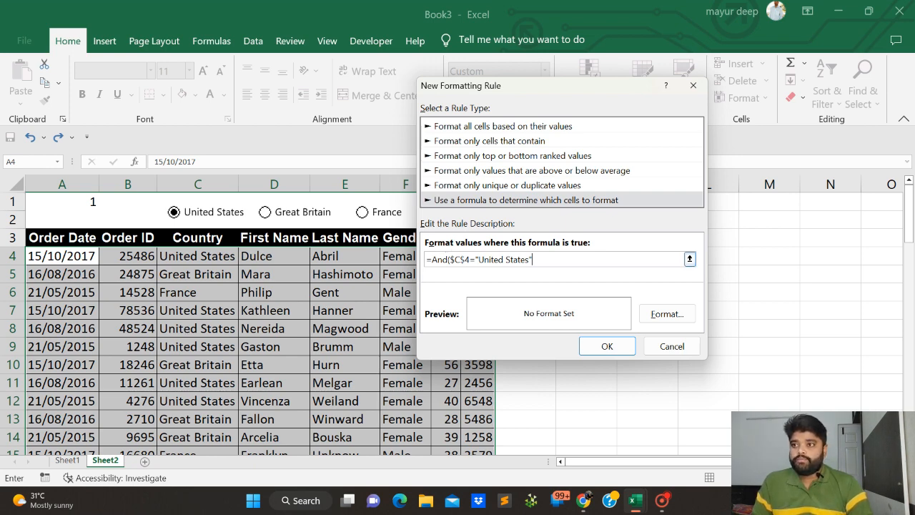
Change the country reference to $C4 and add the second condition, completing the formula as =And($C4="United States",$A$1=1)
click(467, 259)
key(BackSpace)
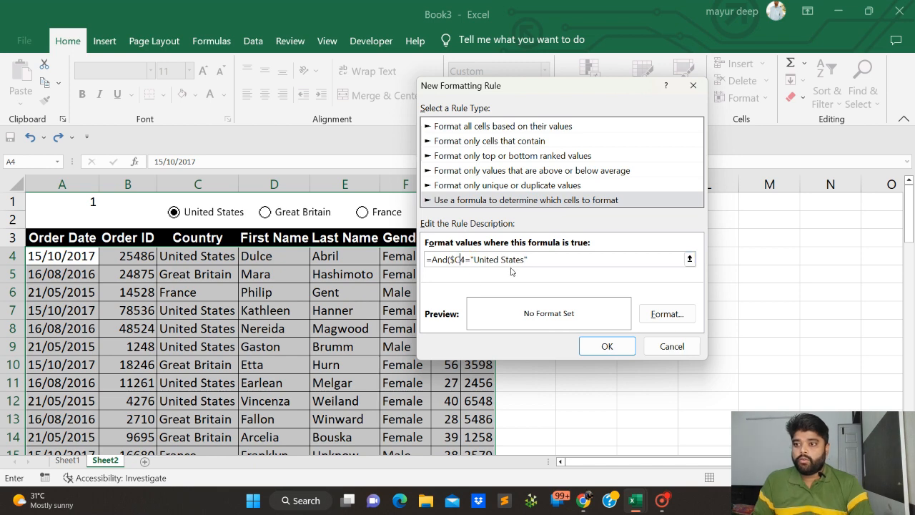
click(542, 261)
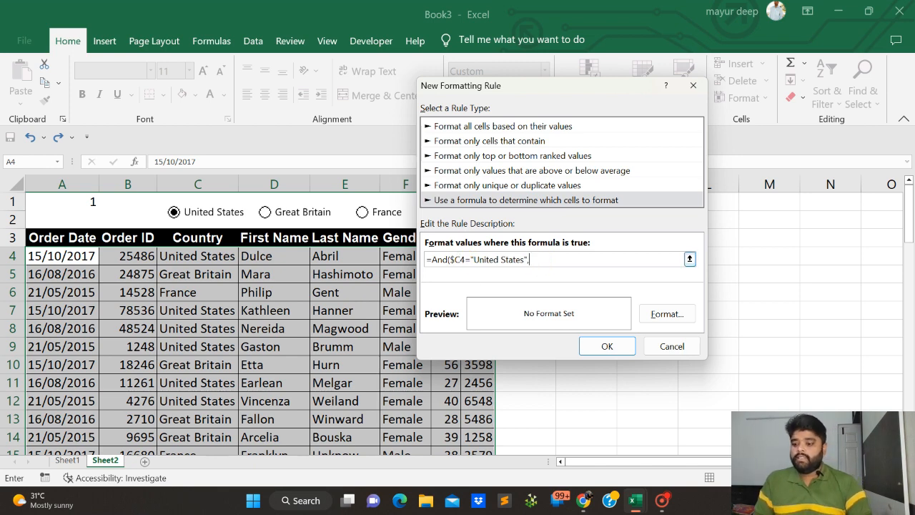
text(,)
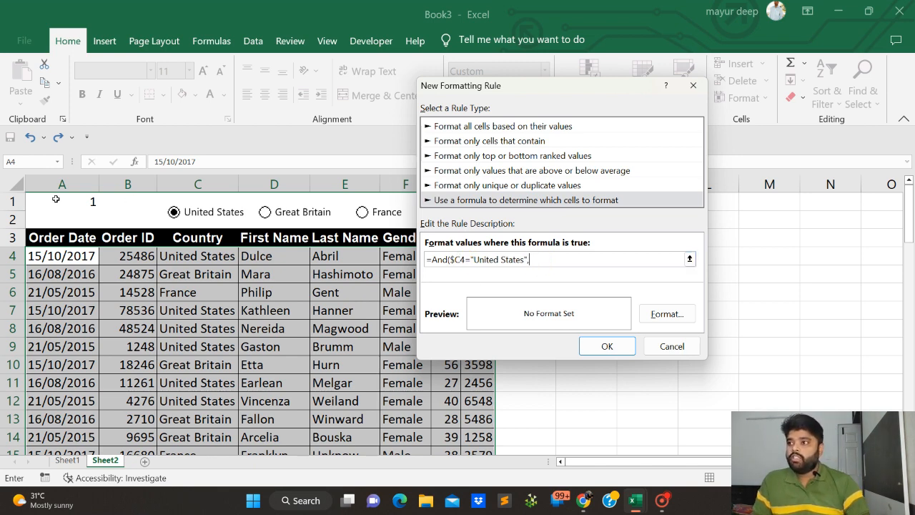
click(57, 201)
text(=1)
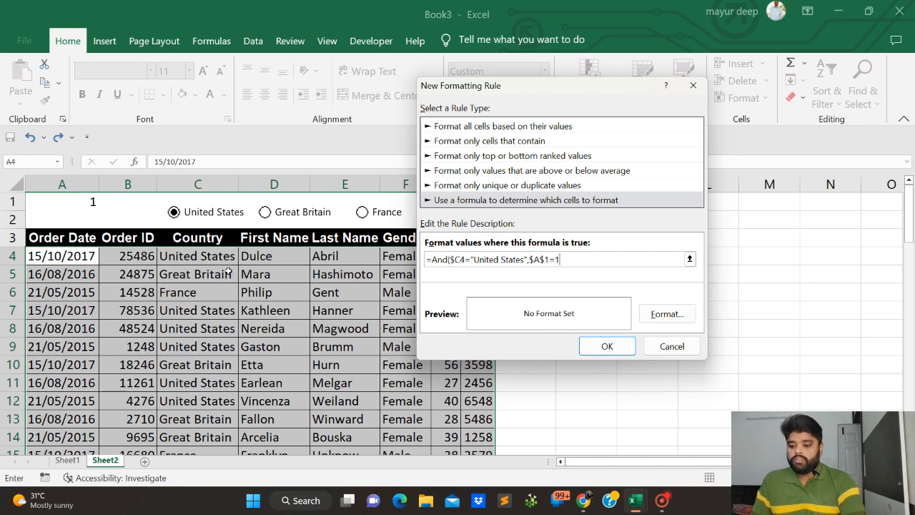
text())
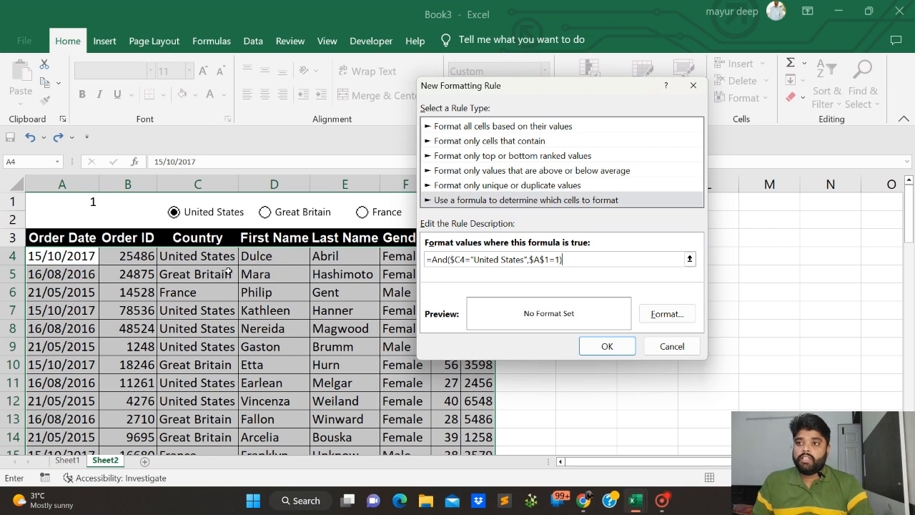
Give the United States rule a light orange fill and apply it to the selected rows
click(647, 316)
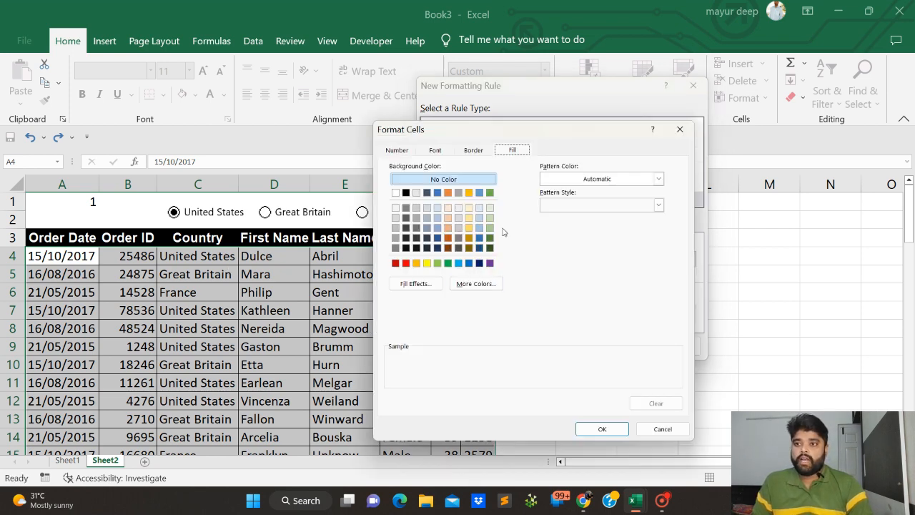
click(448, 229)
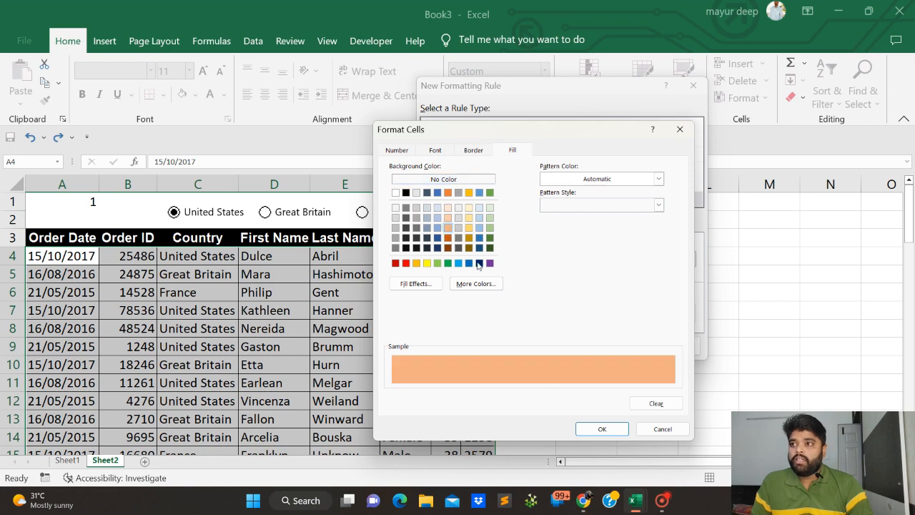
click(603, 430)
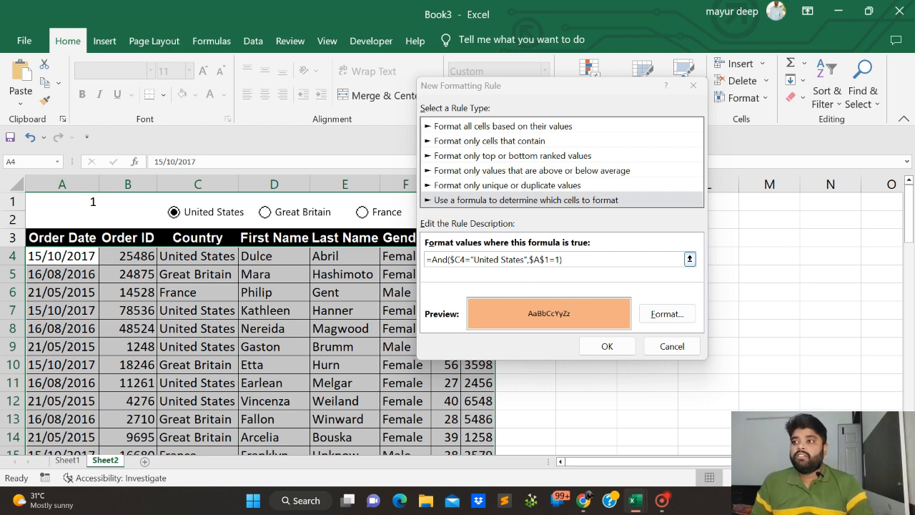
click(592, 346)
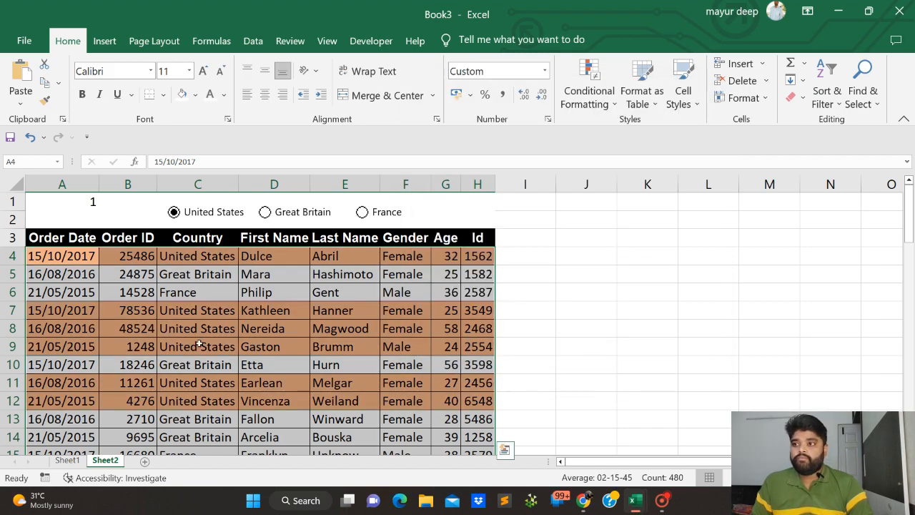
Look through the table down to its last rows to check the highlighting of the United States entries
scroll(209, 333, down, 8)
scroll(210, 333, down, 14)
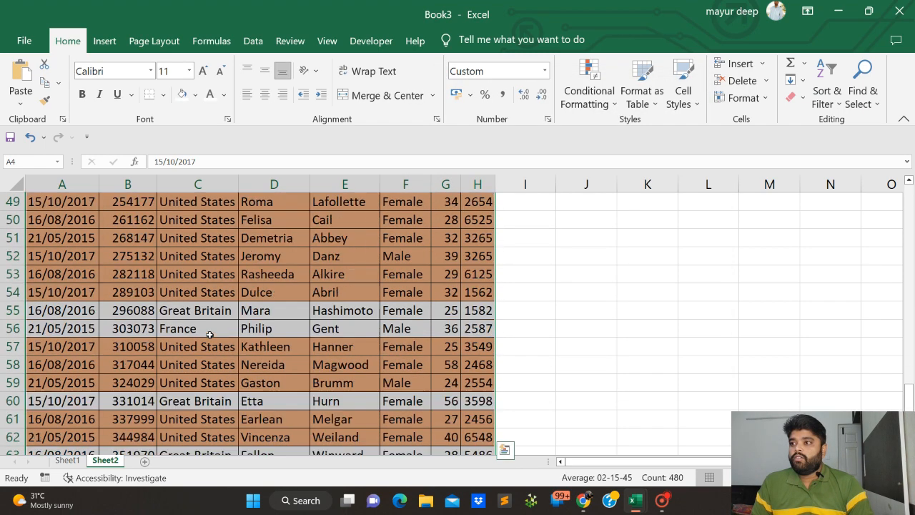
scroll(209, 334, up, 20)
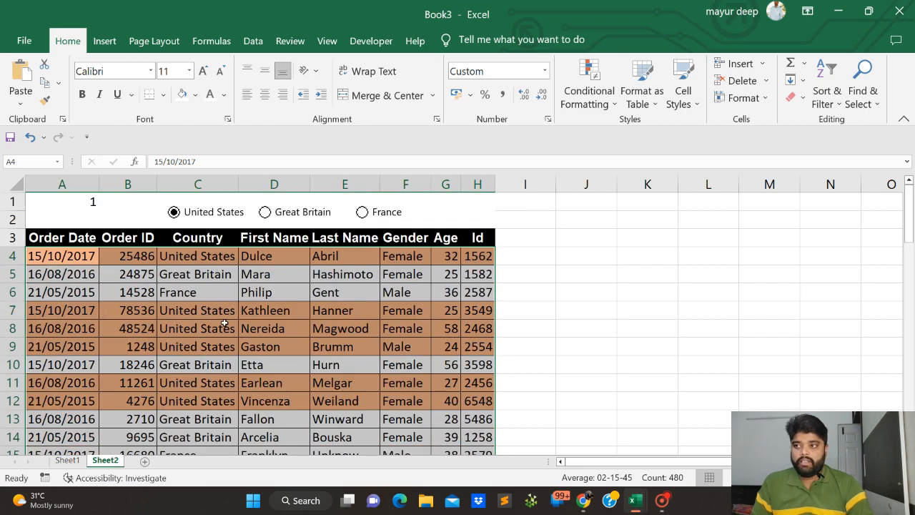
click(224, 325)
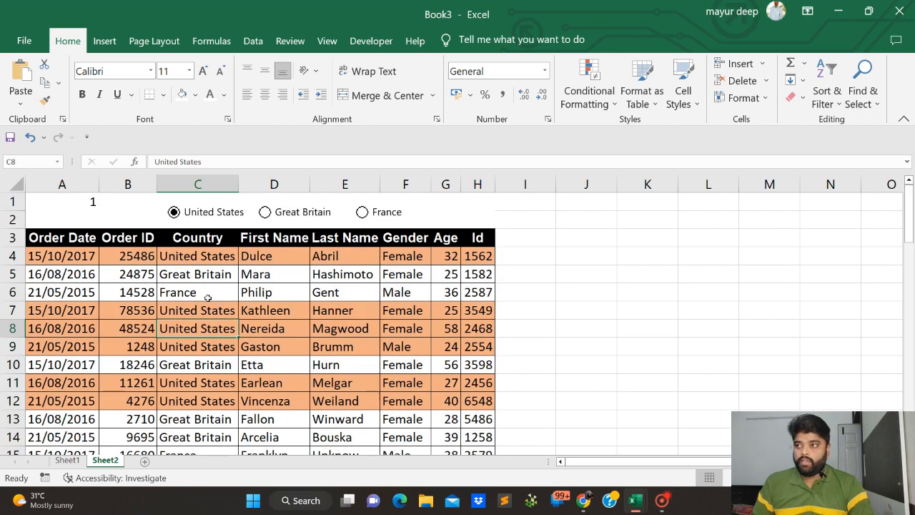
click(192, 260)
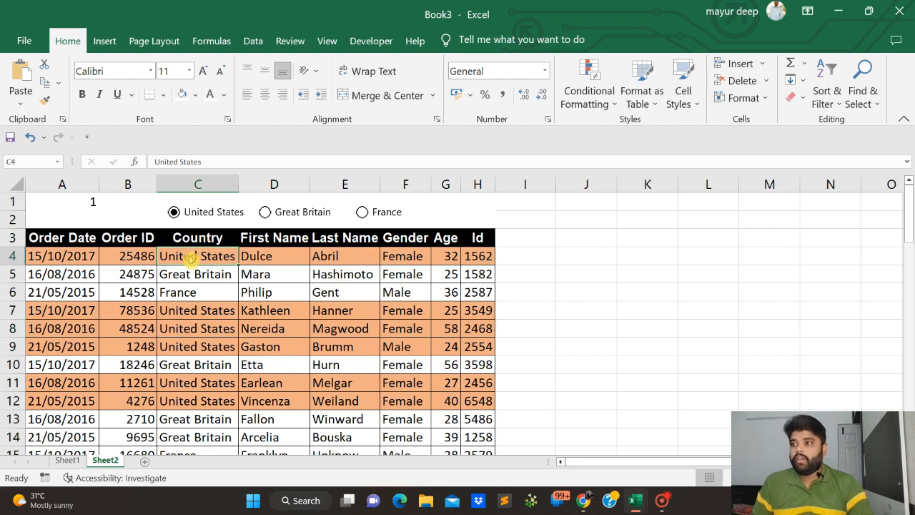
Select the data rows A4:H63 and start another conditional formatting rule that uses a formula to determine the cells
drag(70, 262, 479, 346)
key(ctrl+shift+Down)
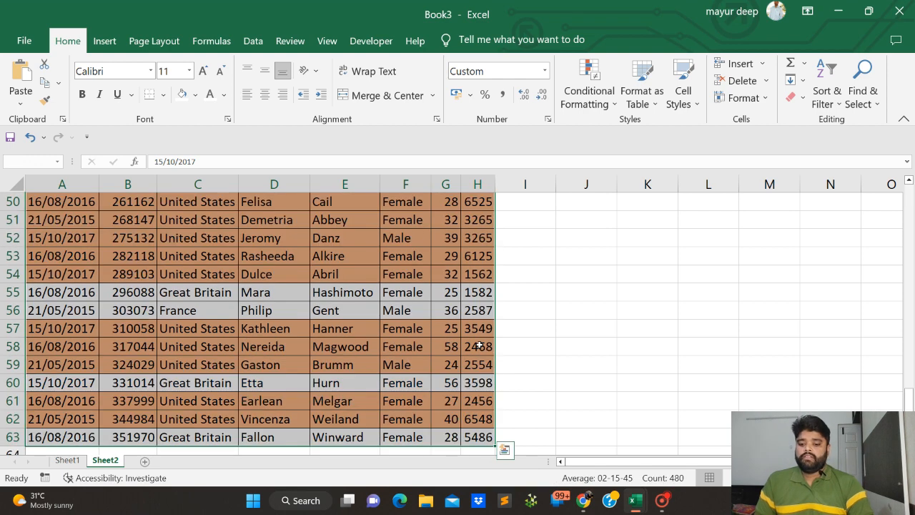
click(584, 107)
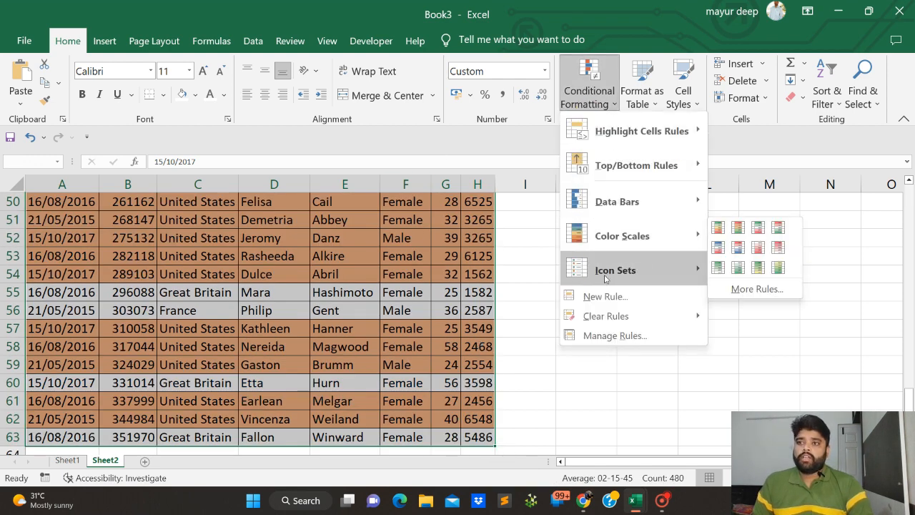
click(605, 296)
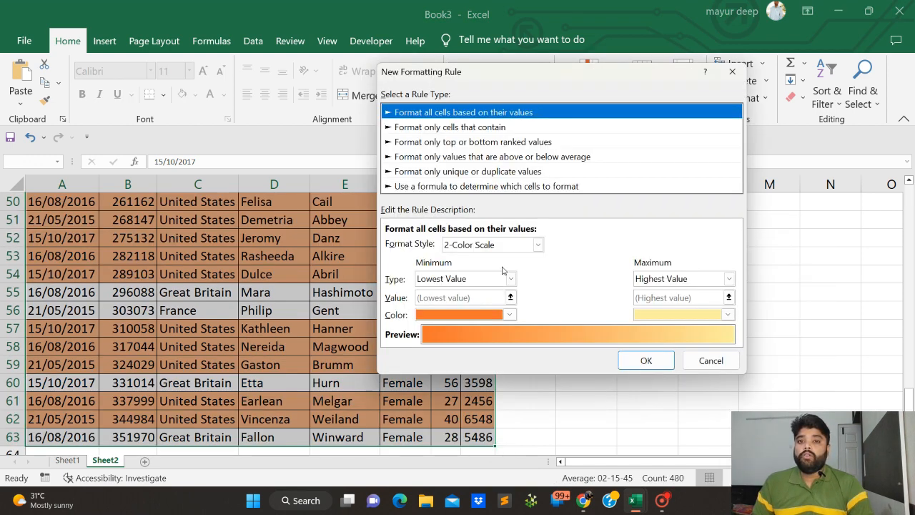
click(426, 188)
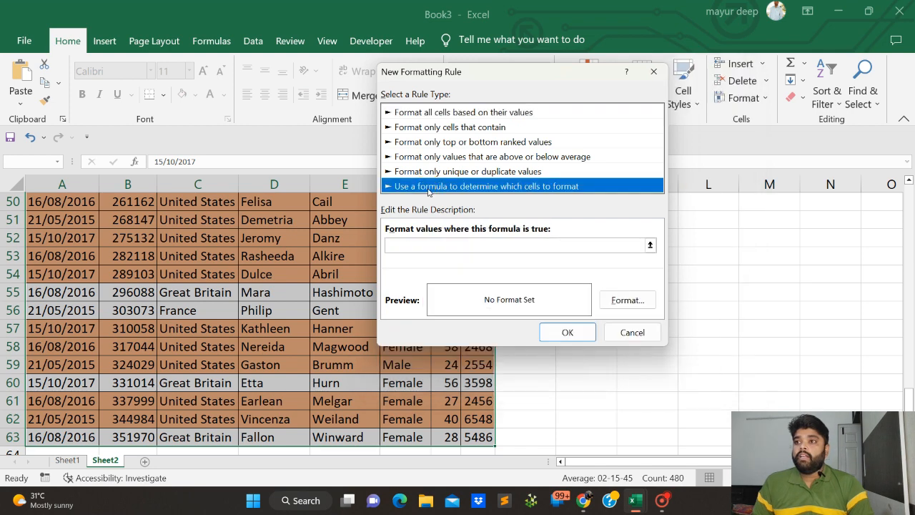
Begin the rule's formula with an And function whose first condition is $C$4="Great Britain"
click(406, 244)
text(=ANd)
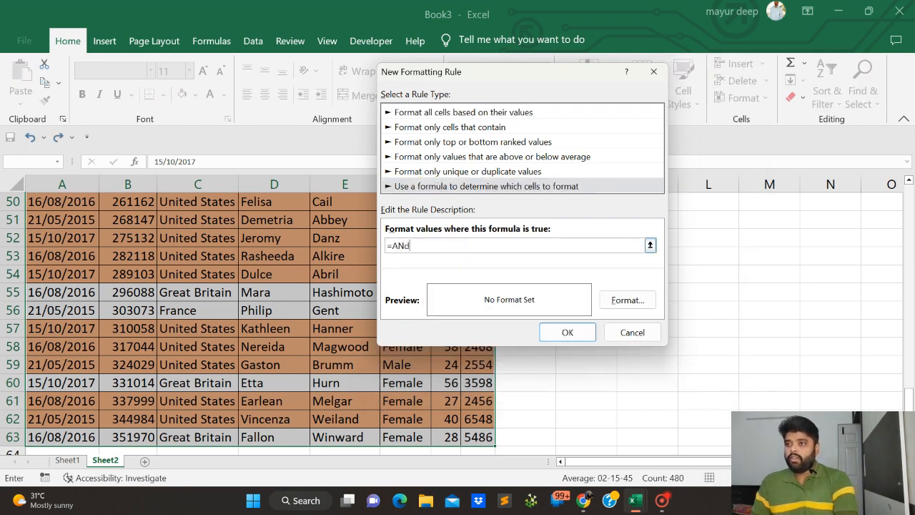
key(BackSpace)
key(BackSpace)
key(BackSpace)
text(nd()
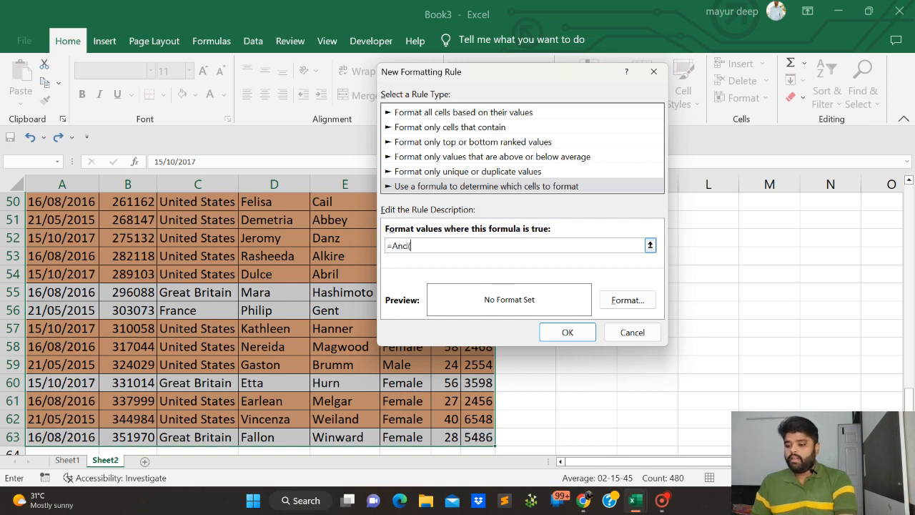
scroll(772, 303, up, 14)
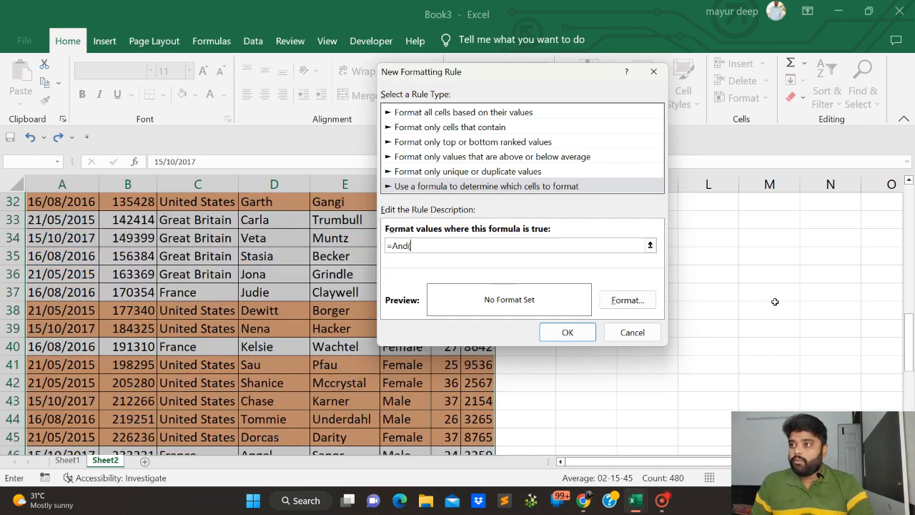
scroll(384, 351, up, 3)
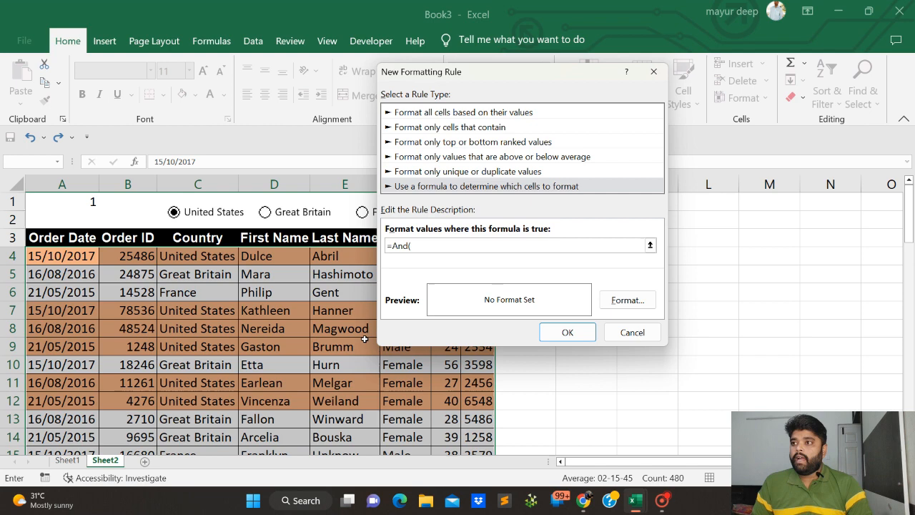
click(221, 257)
text(=)
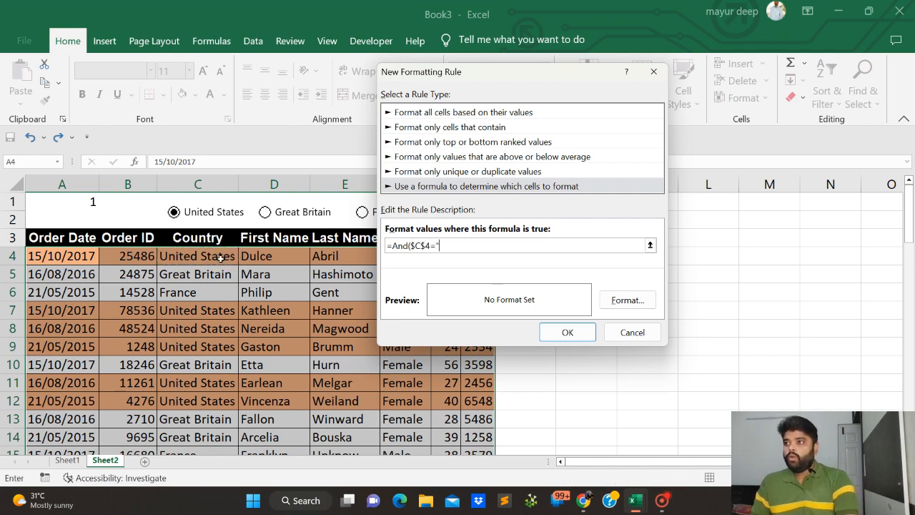
text("Gre)
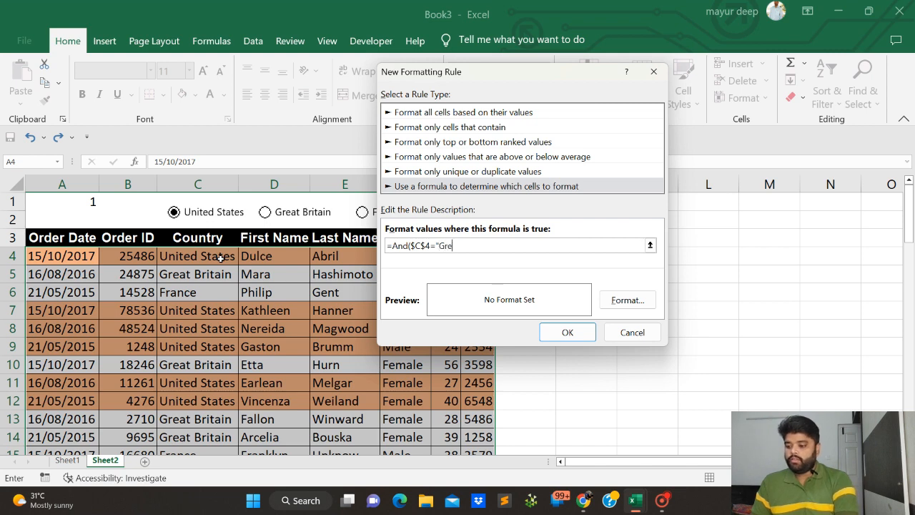
text(at Britai)
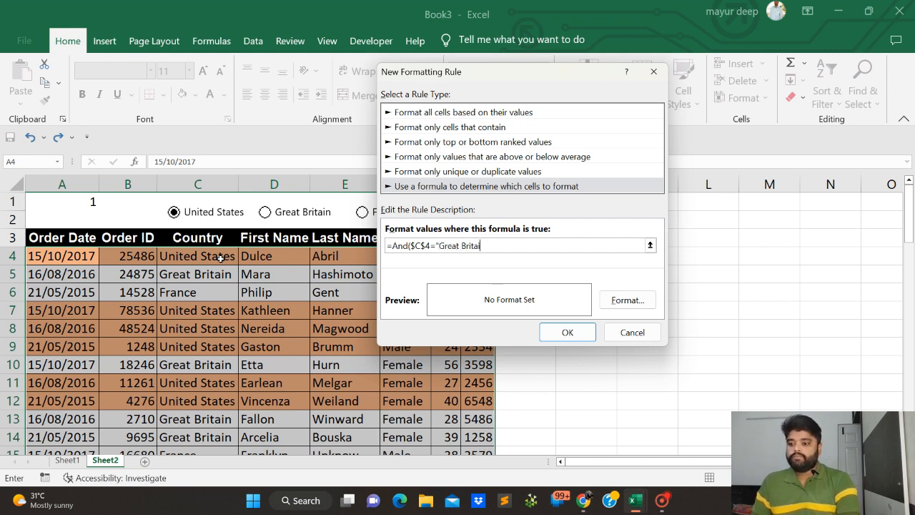
text(mn)
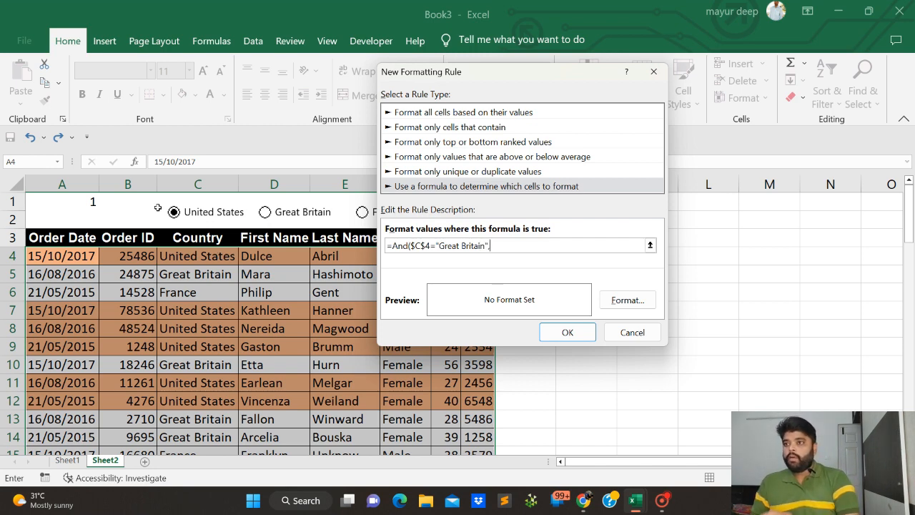
text(",)
Add the option-button condition on cell A1, completing the formula as =And($C$4="Great Britain",$A$1=2)
click(81, 203)
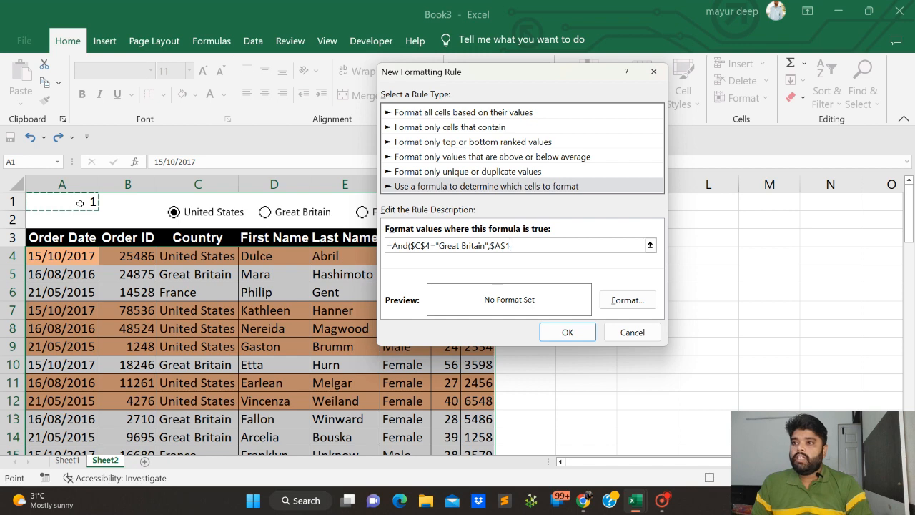
text(=2)
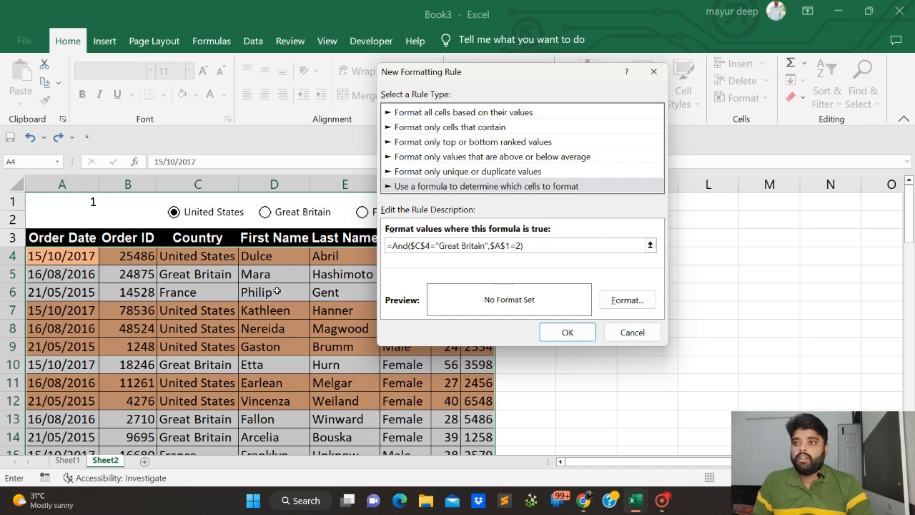
Give the Great Britain rule a light blue background fill
click(626, 295)
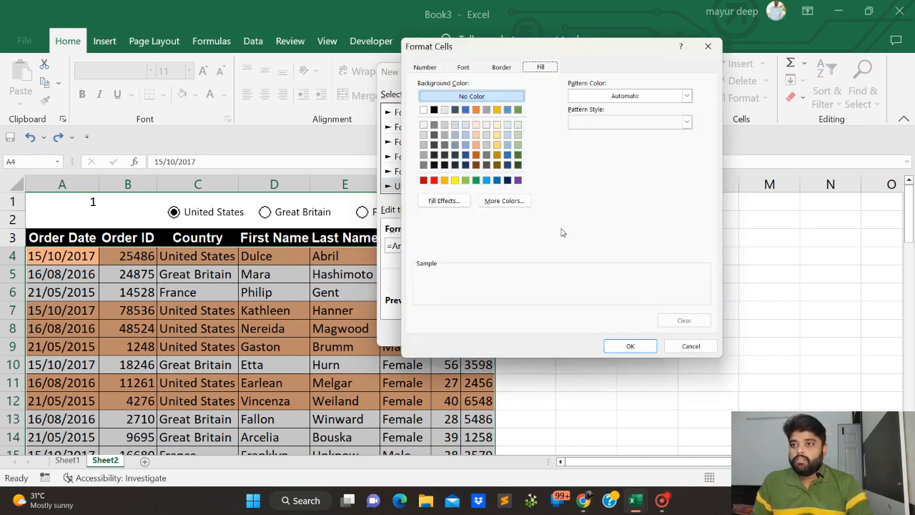
click(506, 145)
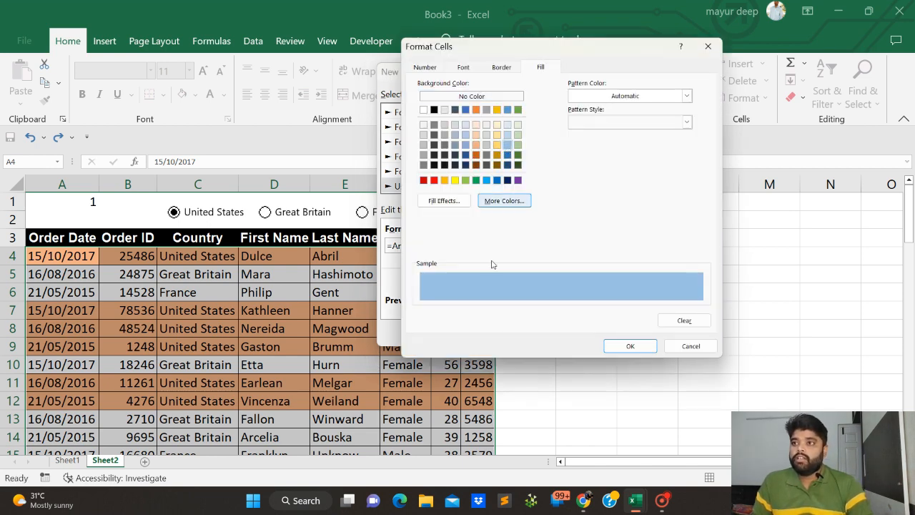
click(643, 348)
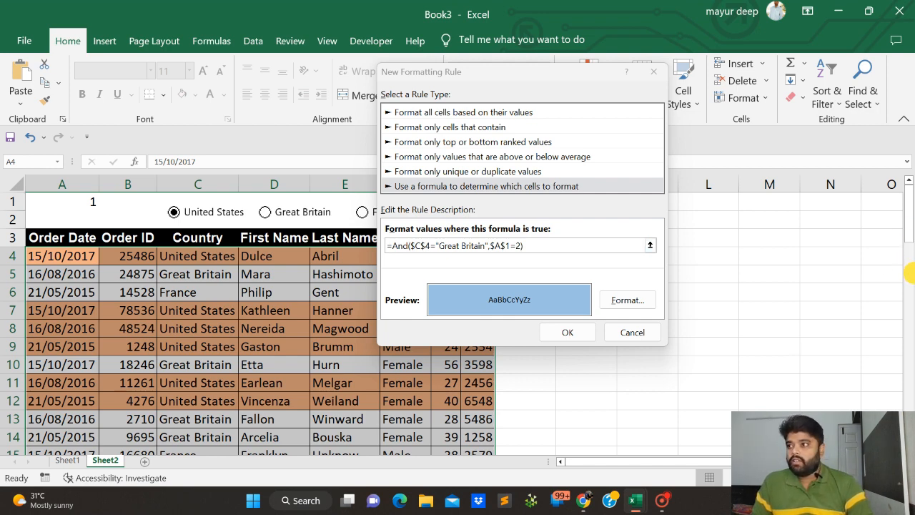
Change the country reference in the formula to $C4 and apply the Great Britain rule to the selected rows
click(425, 245)
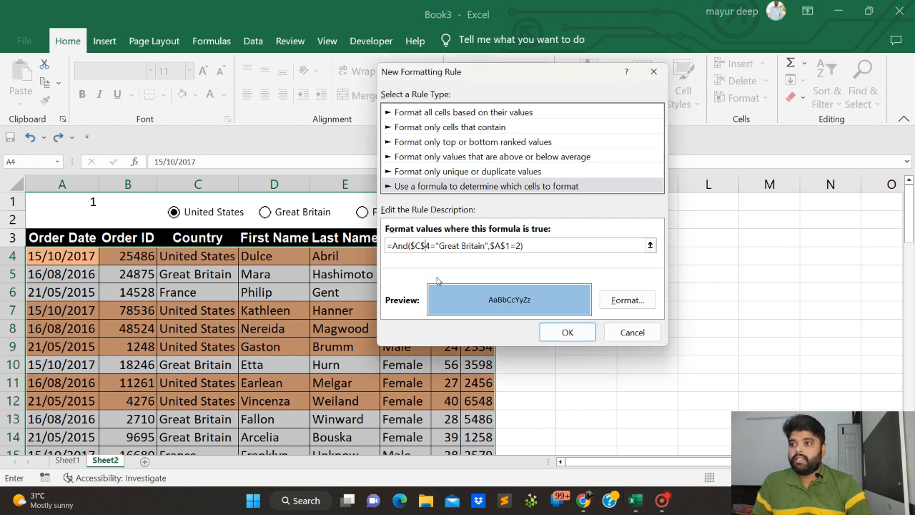
key(BackSpace)
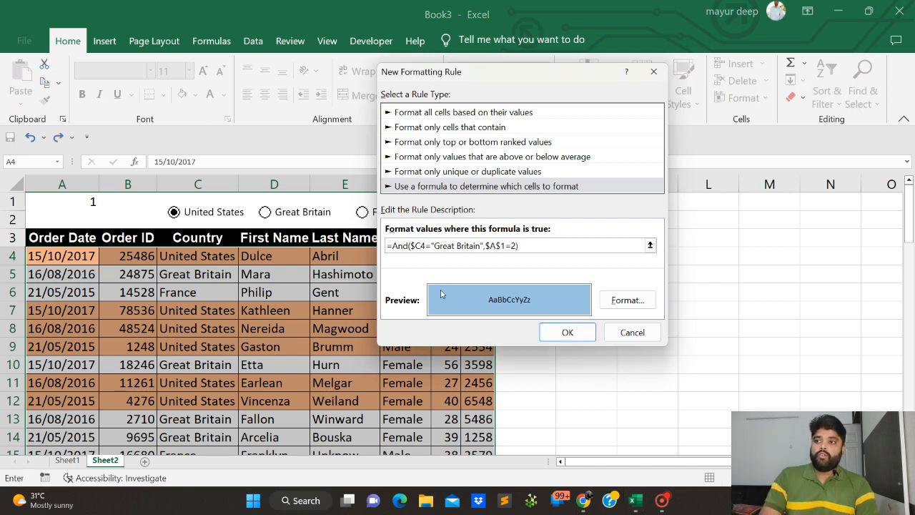
click(571, 334)
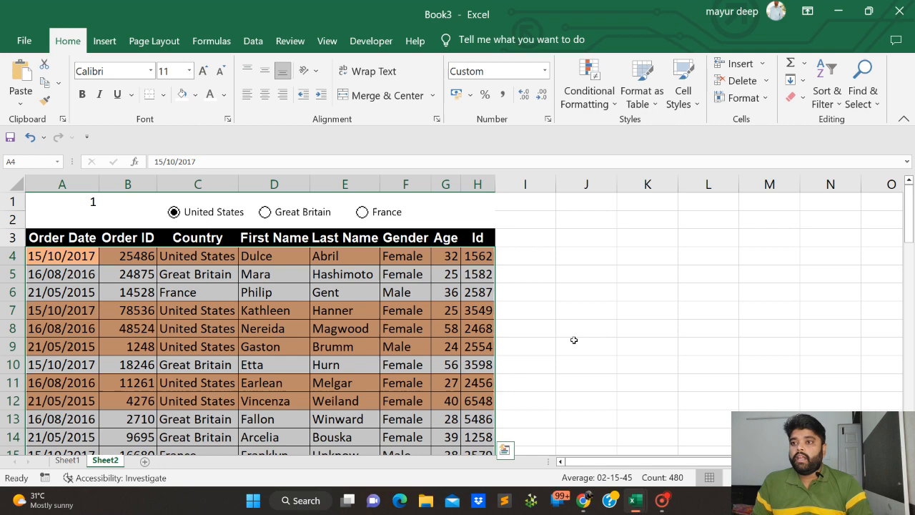
Choose the Great Britain option above the table and check the highlighting of its rows
click(243, 291)
click(265, 213)
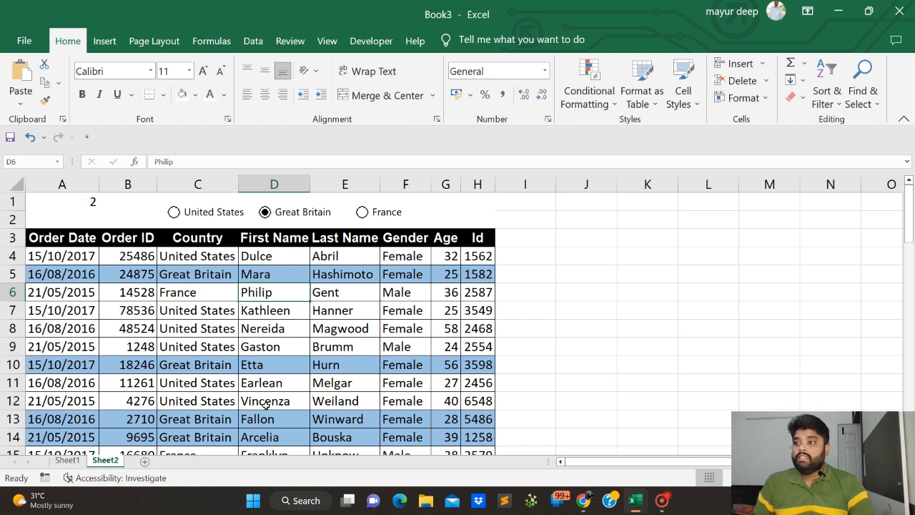
scroll(265, 404, down, 3)
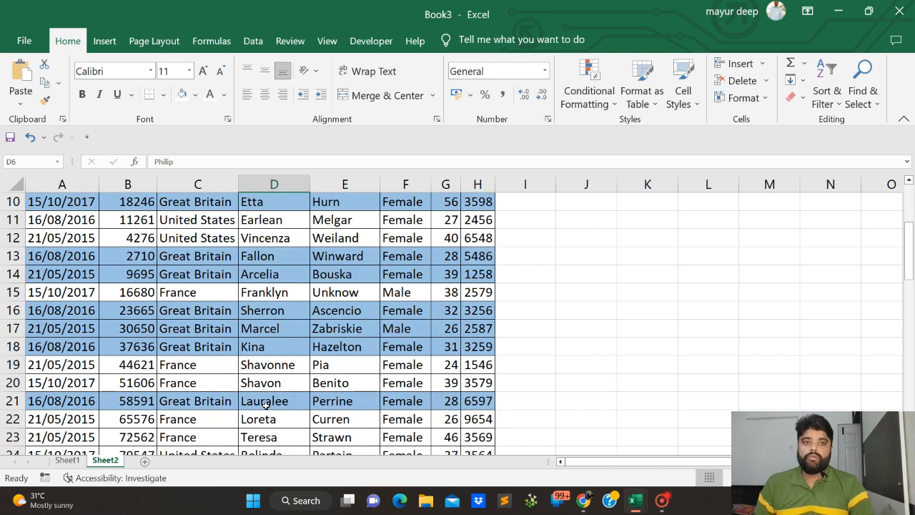
scroll(265, 405, up, 3)
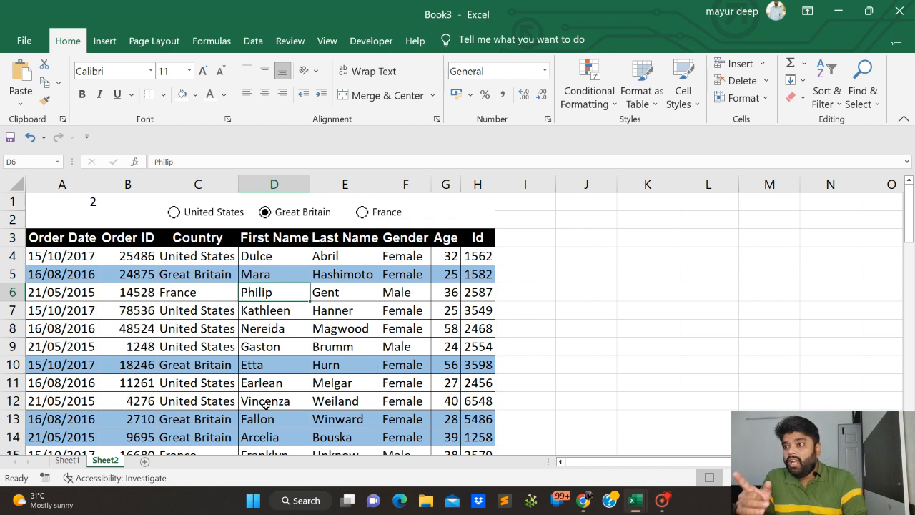
Select the data rows A4:H63 and start a third conditional formatting rule that uses a formula to determine the cells
drag(52, 257, 474, 323)
key(ctrl+shift+Down)
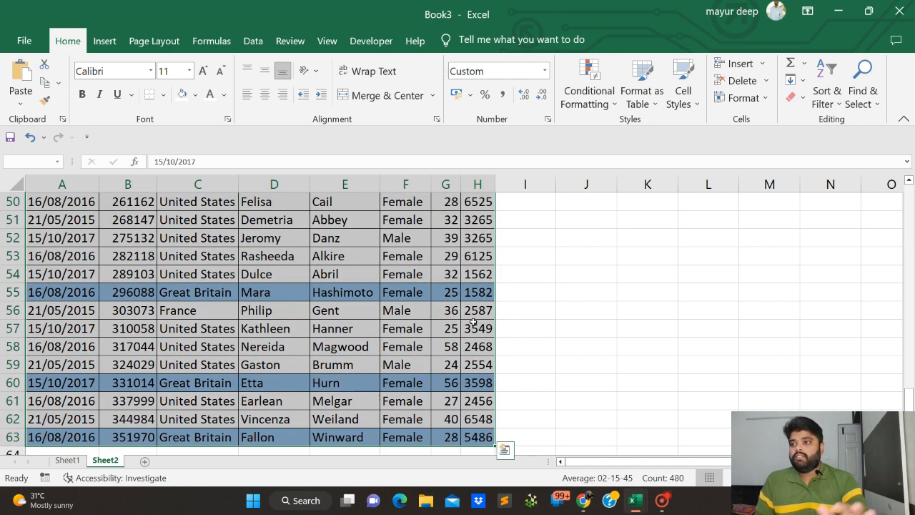
scroll(473, 322, up, 16)
scroll(571, 187, up, 1)
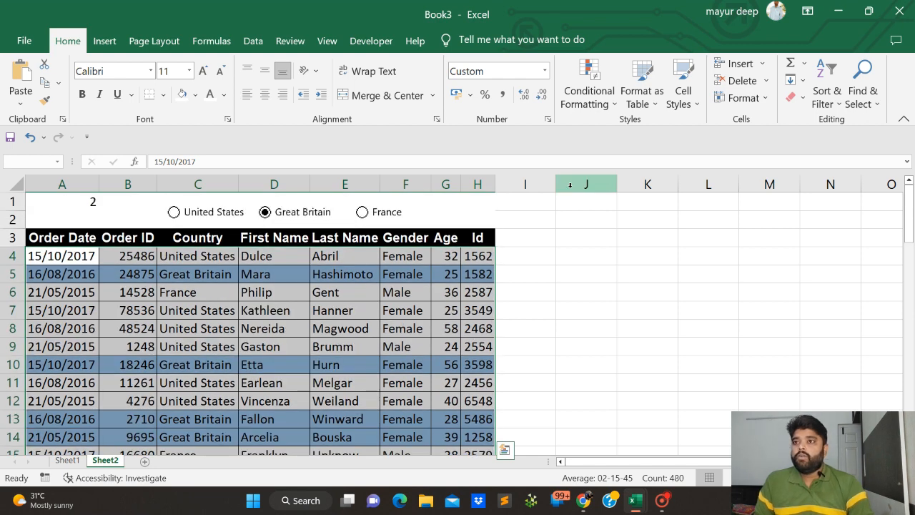
click(589, 93)
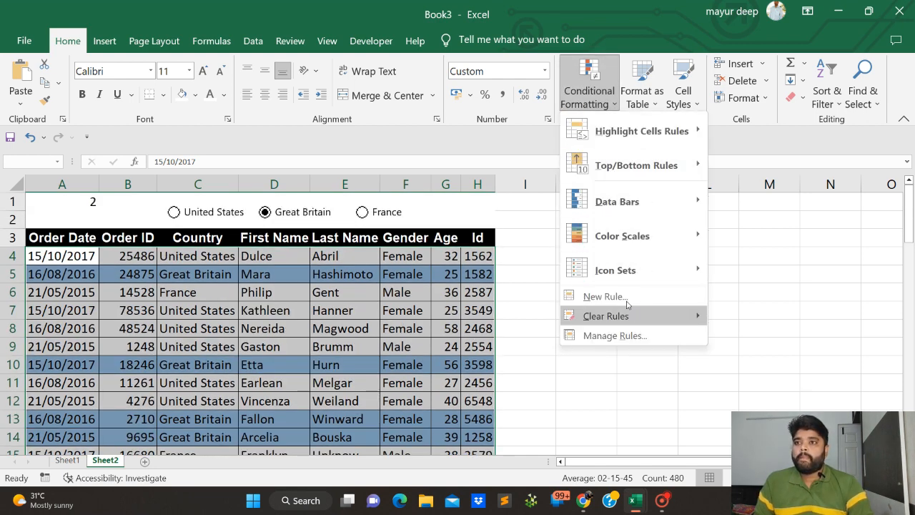
click(581, 296)
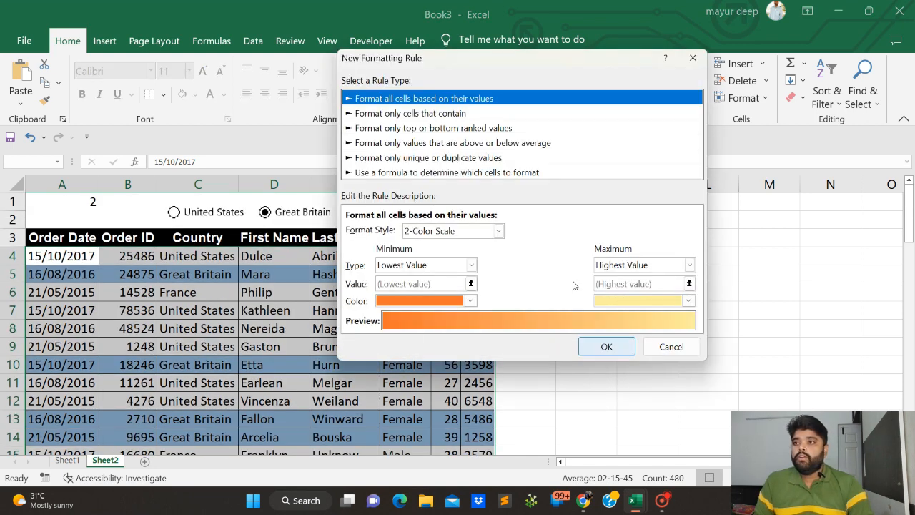
click(397, 175)
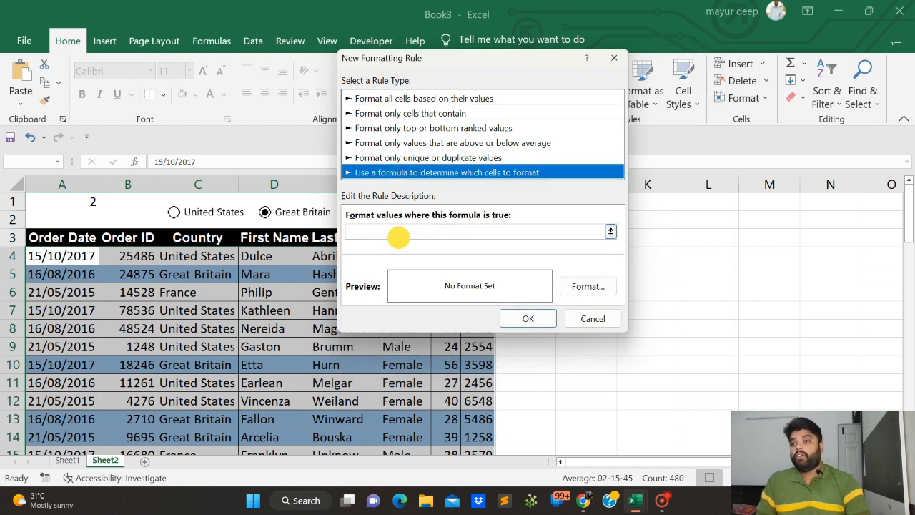
Enter the rule formula =and($C4="France",$A$1=3), with only the column of the country reference locked
click(390, 230)
text(=and()
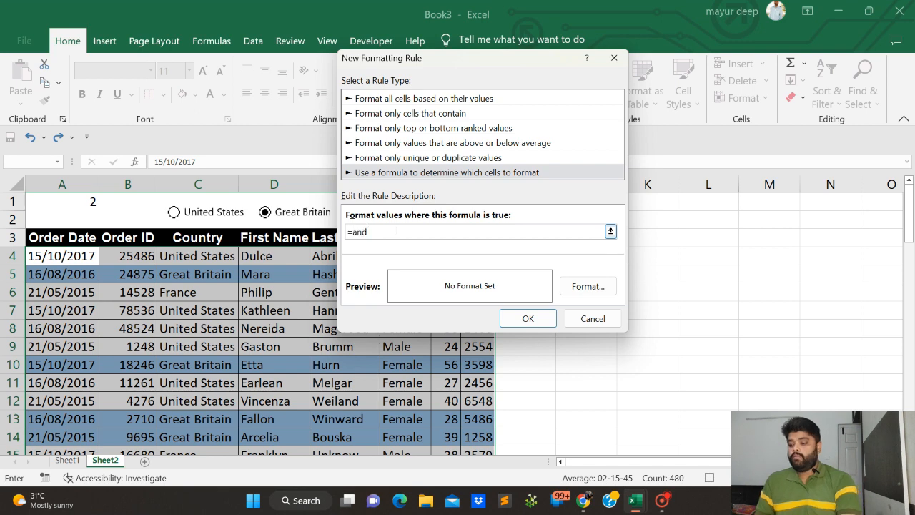
click(166, 254)
text(=)
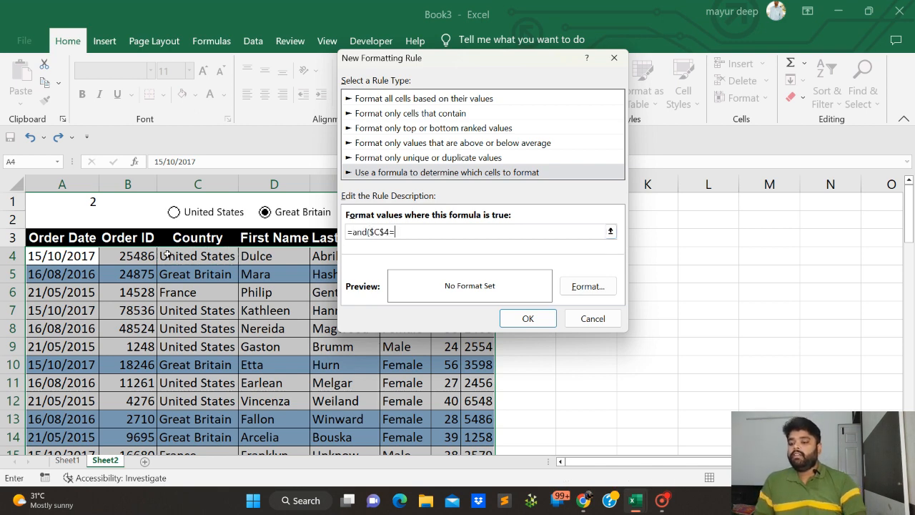
text("France",)
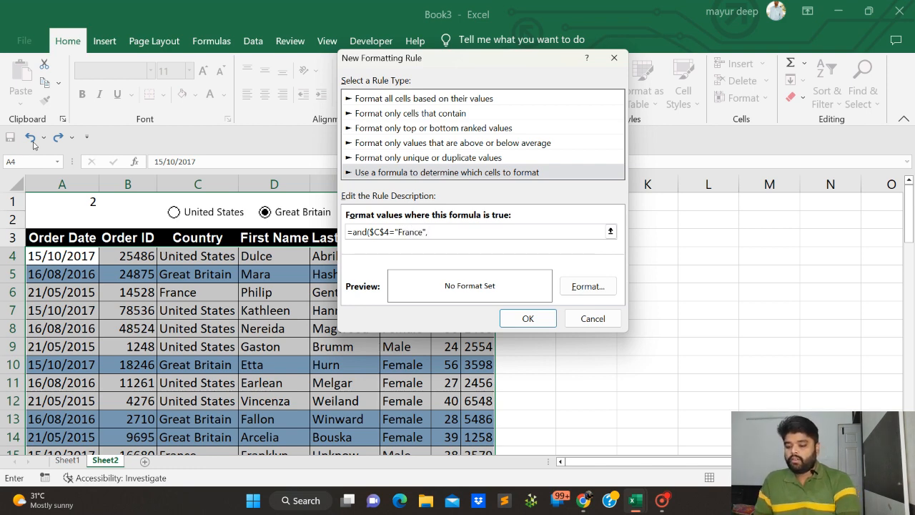
click(66, 202)
text(=)
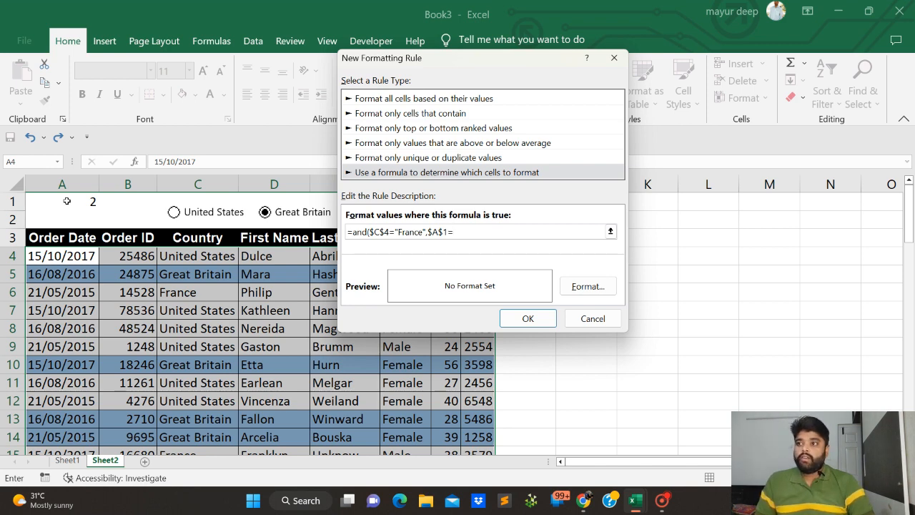
text(3)
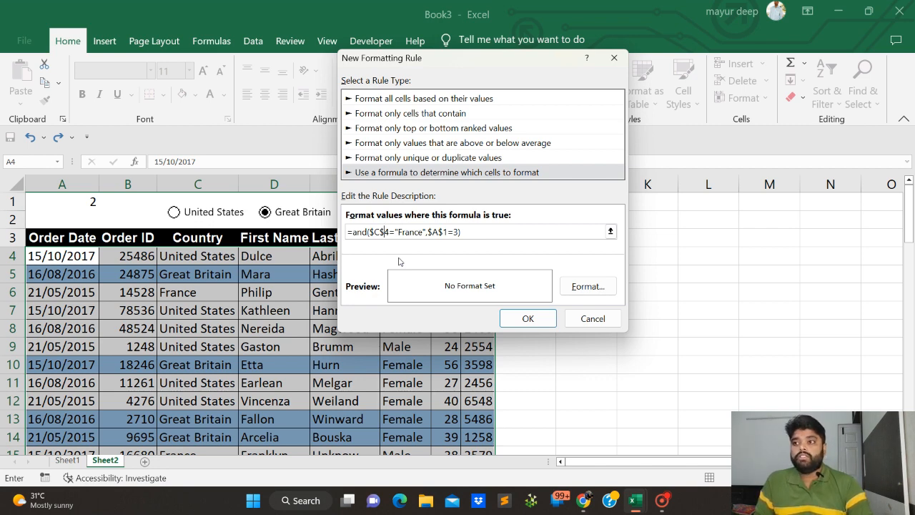
key(BackSpace)
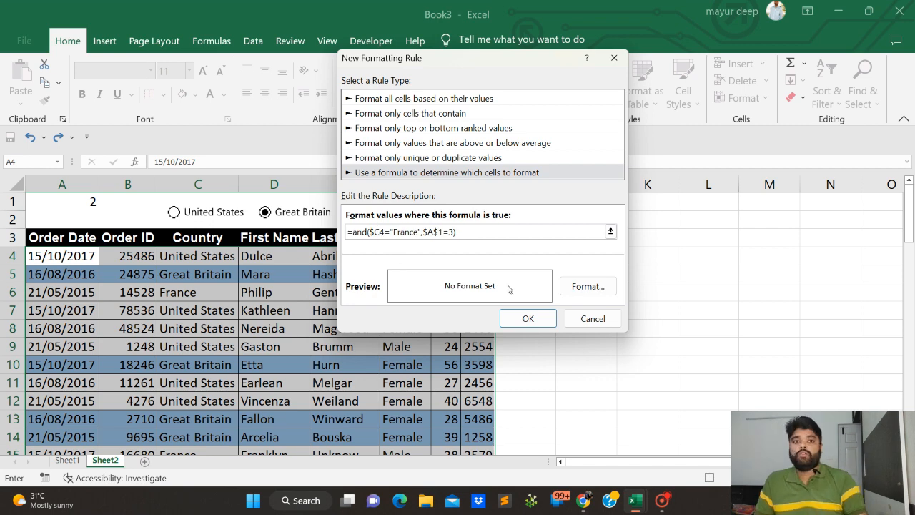
Give the France rule a light green fill and apply it to the selected rows
click(580, 285)
click(481, 130)
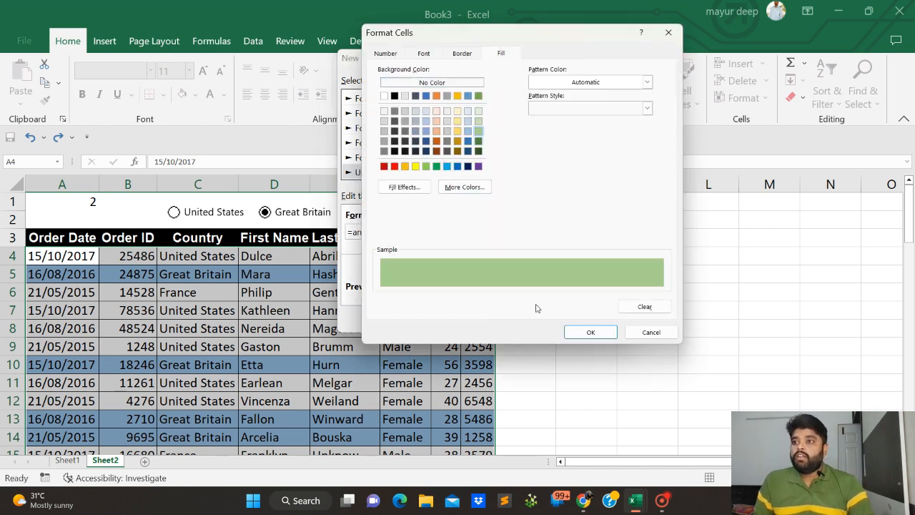
click(590, 333)
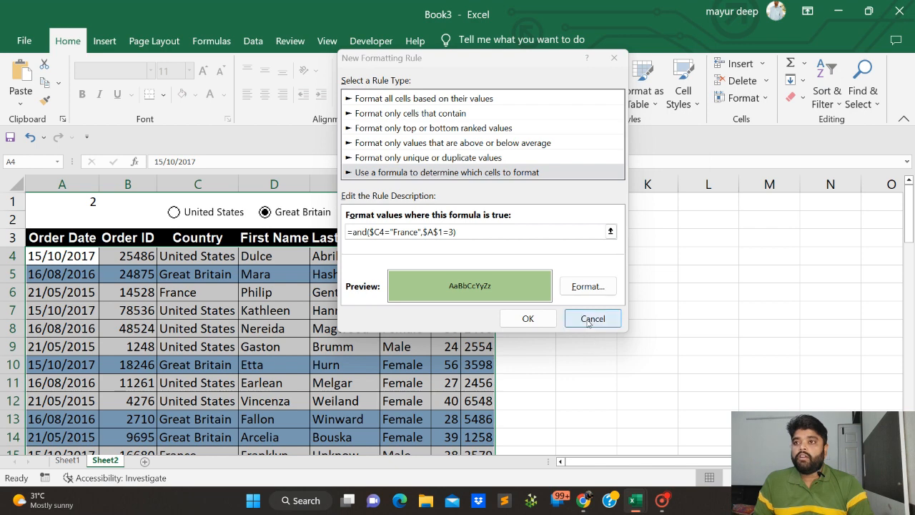
click(535, 318)
Choose the France option above the table and check the highlighting of the France rows further down
click(247, 328)
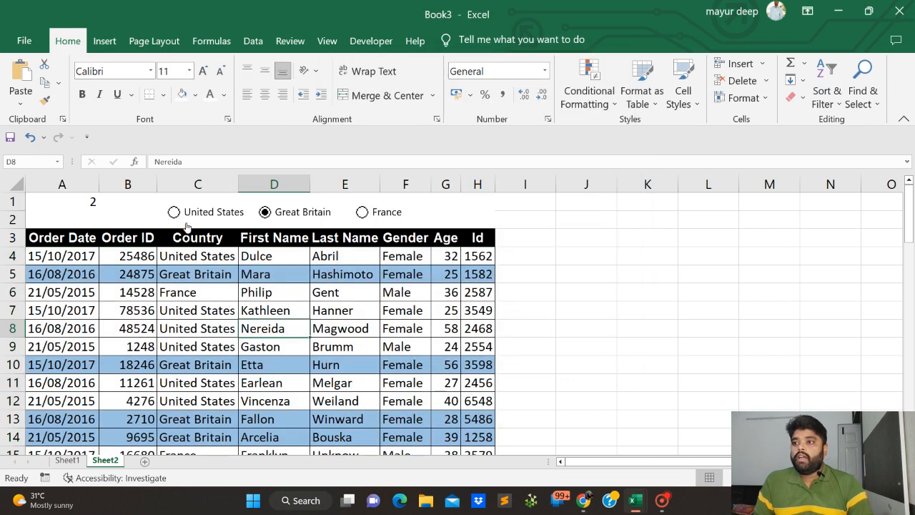
click(362, 212)
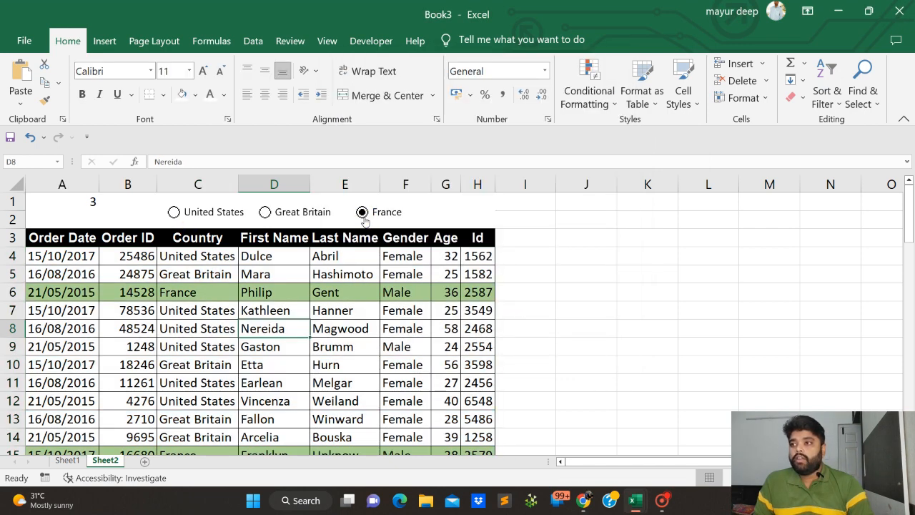
scroll(385, 354, down, 1)
scroll(384, 354, down, 2)
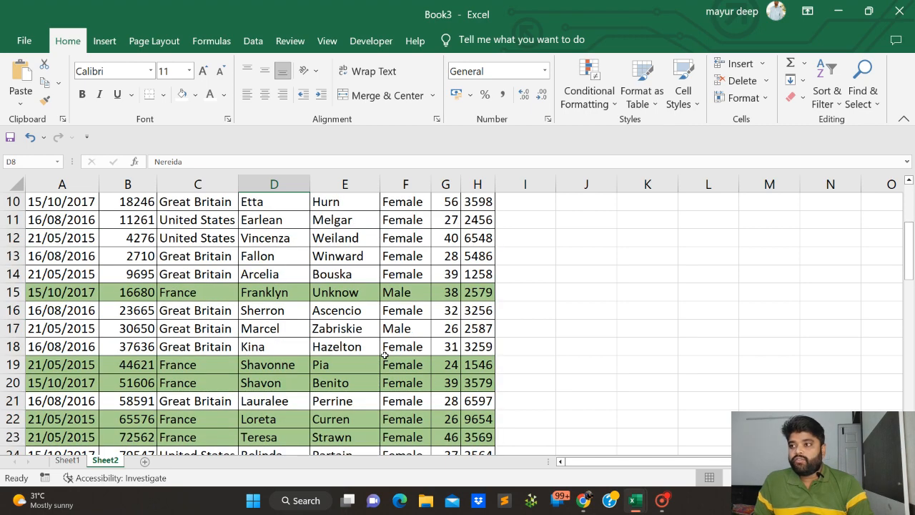
Look through the remaining table rows and check the highlighting of the France records
scroll(384, 354, down, 4)
scroll(385, 354, down, 1)
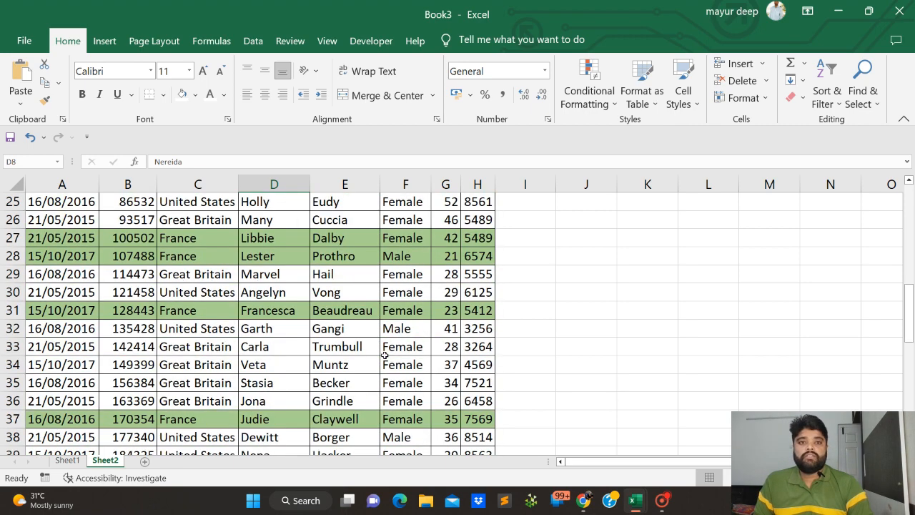
scroll(384, 355, down, 3)
scroll(384, 355, up, 11)
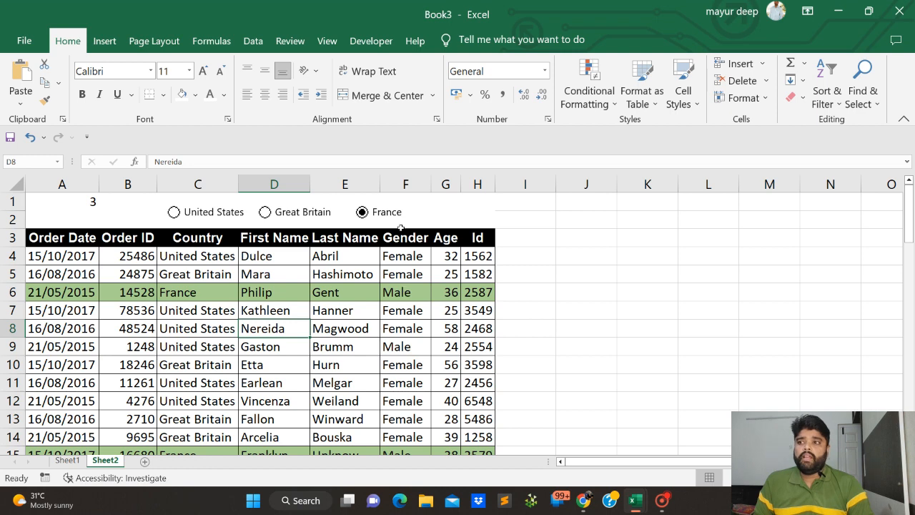
click(409, 181)
click(406, 290)
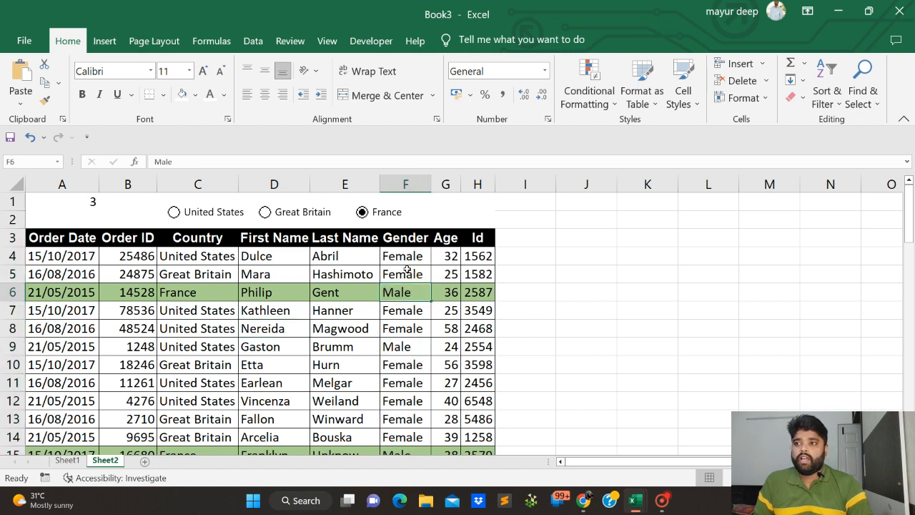
click(407, 270)
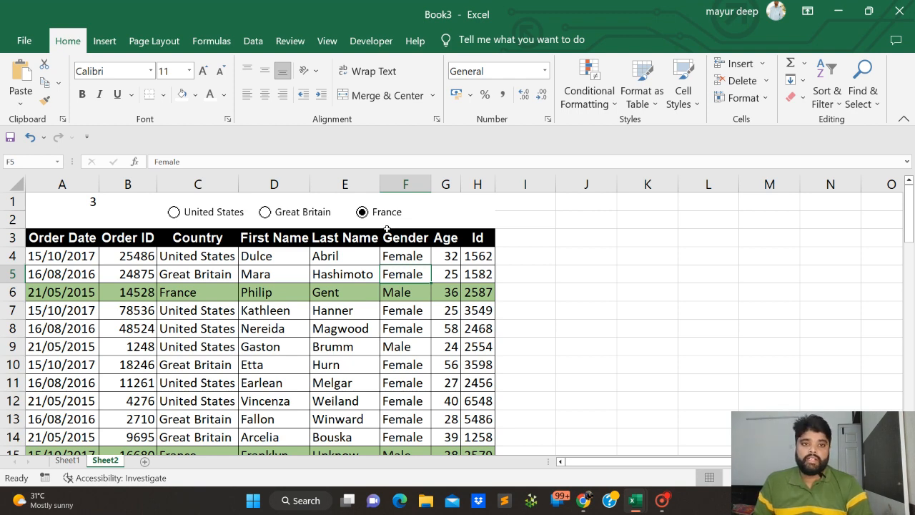
Fill the area A1:H2 behind the country option buttons with the standard yellow
click(57, 202)
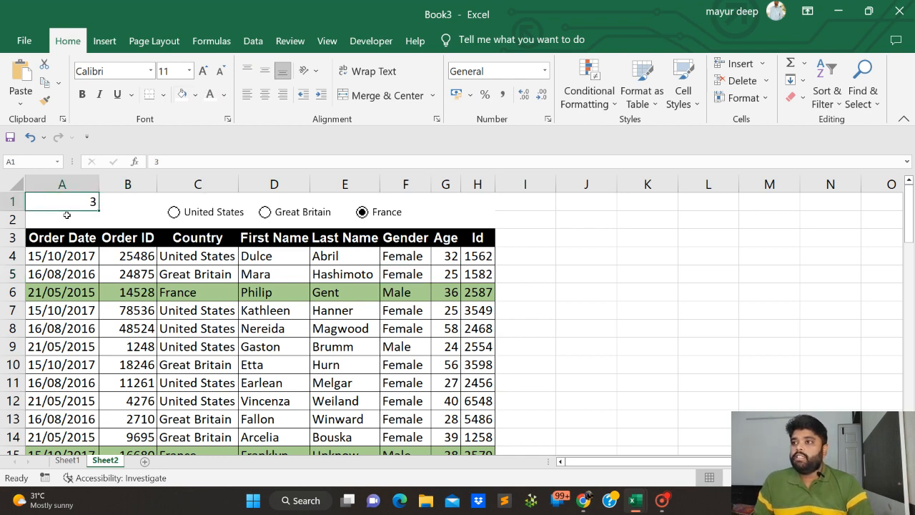
drag(64, 206, 468, 213)
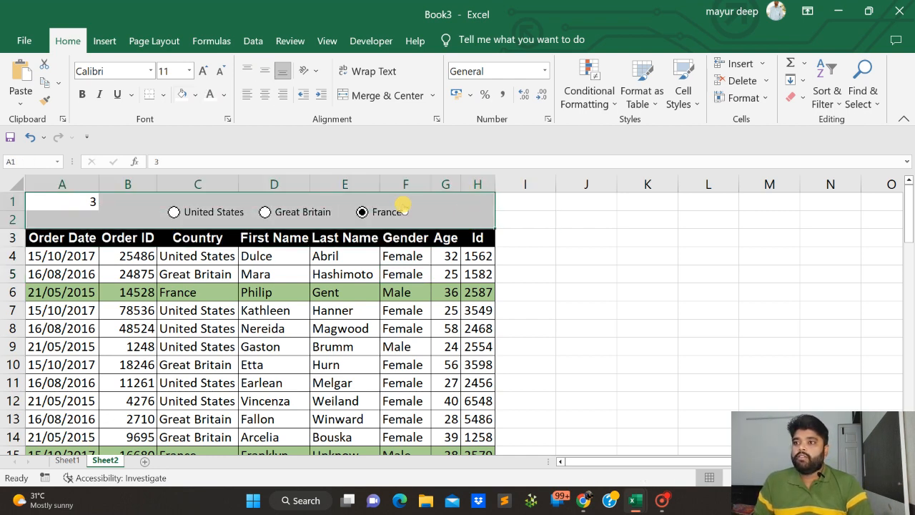
click(195, 94)
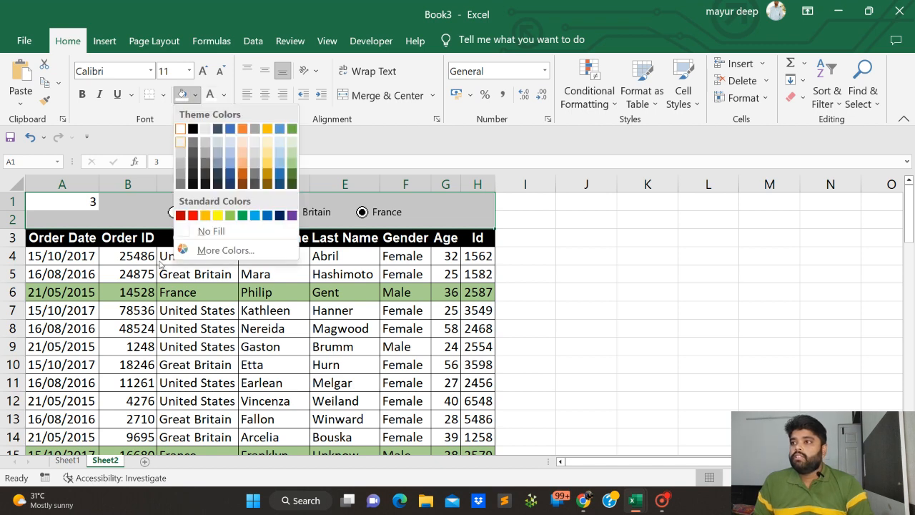
click(217, 215)
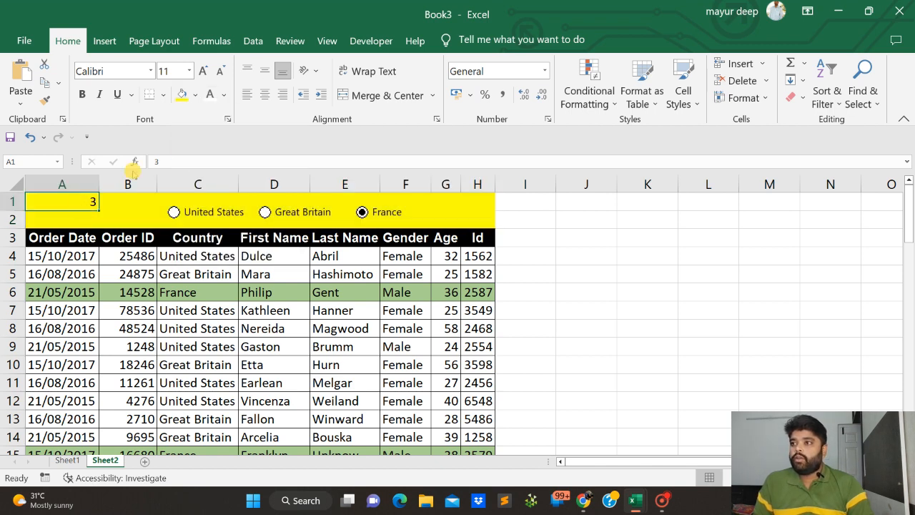
Set the font colour of the linked cell A1 to yellow so its number blends into the fill
click(223, 94)
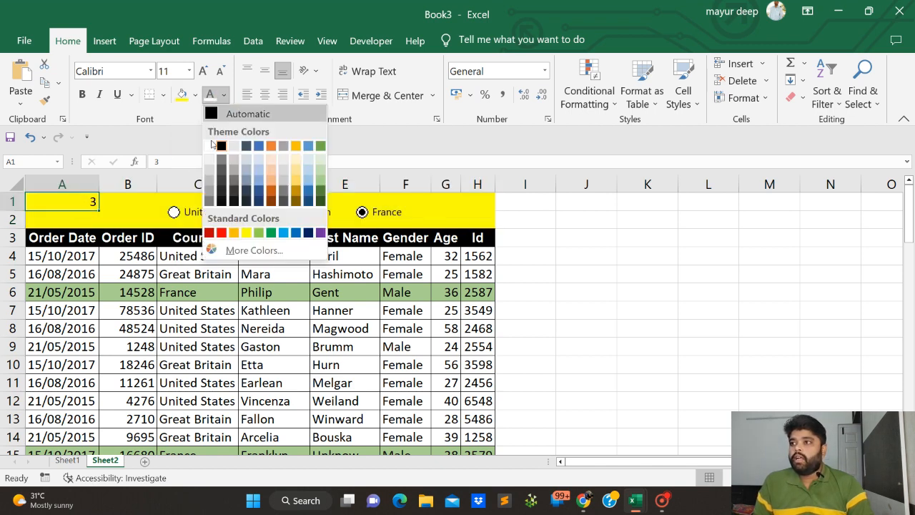
click(246, 232)
click(298, 335)
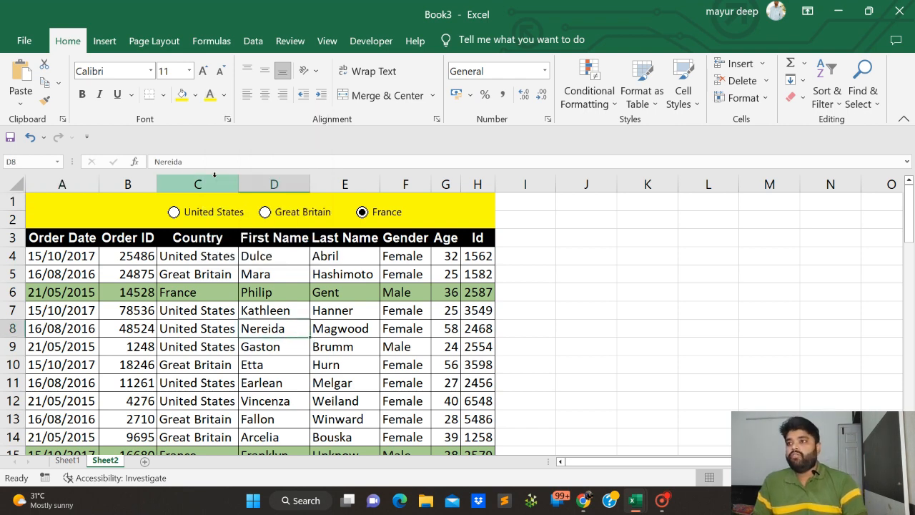
Choose United States, Great Britain and France in turn to test the row highlighting for each country
click(175, 214)
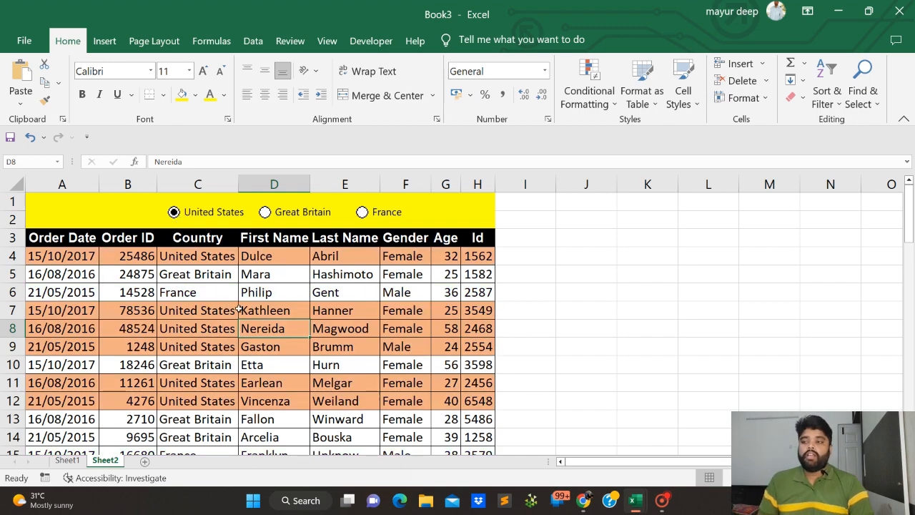
scroll(302, 309, down, 12)
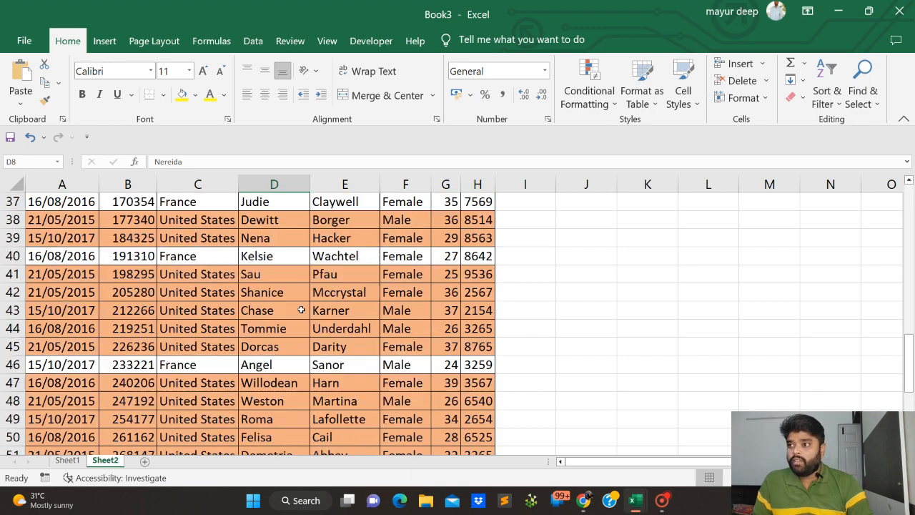
scroll(302, 310, up, 7)
scroll(301, 309, up, 5)
click(265, 212)
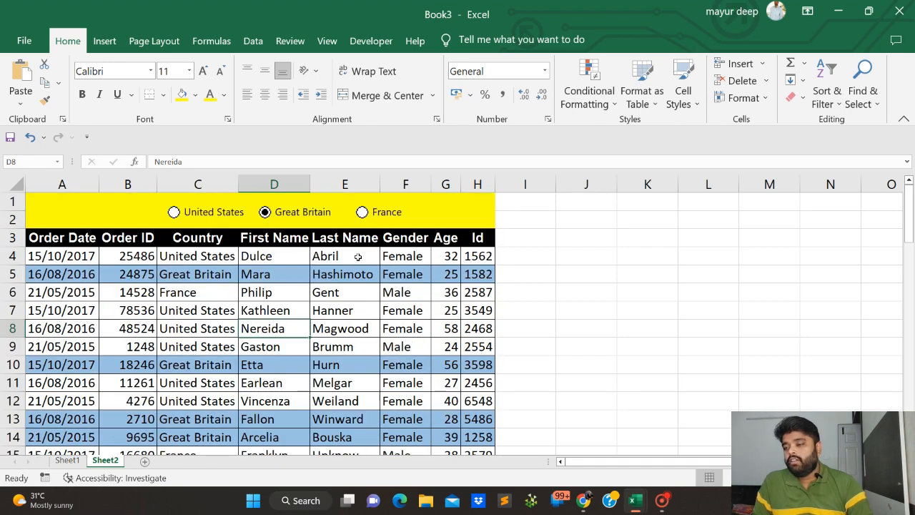
click(362, 212)
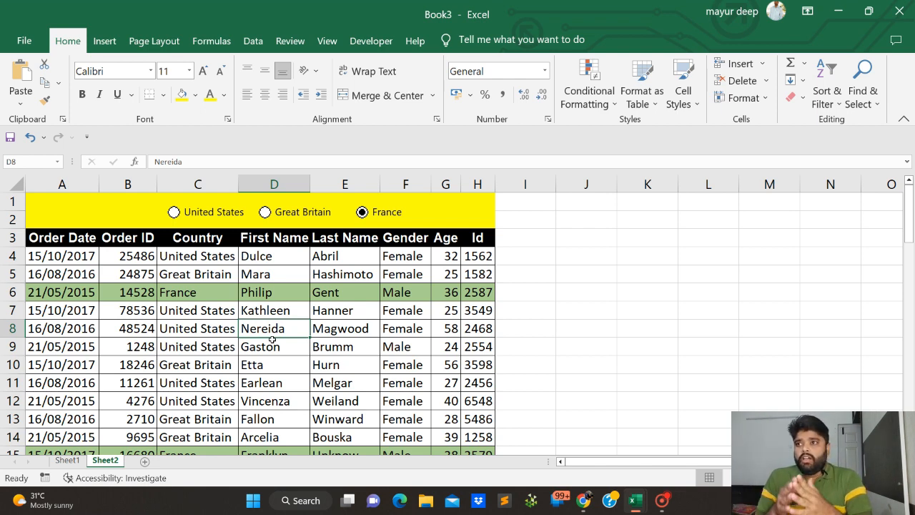
Bring up the insertable form controls and pick the option button
click(370, 44)
click(334, 97)
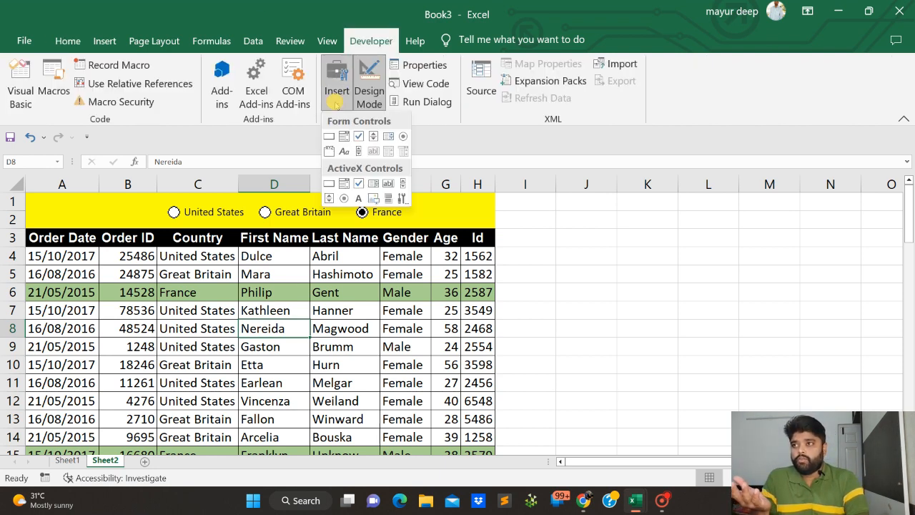
click(403, 137)
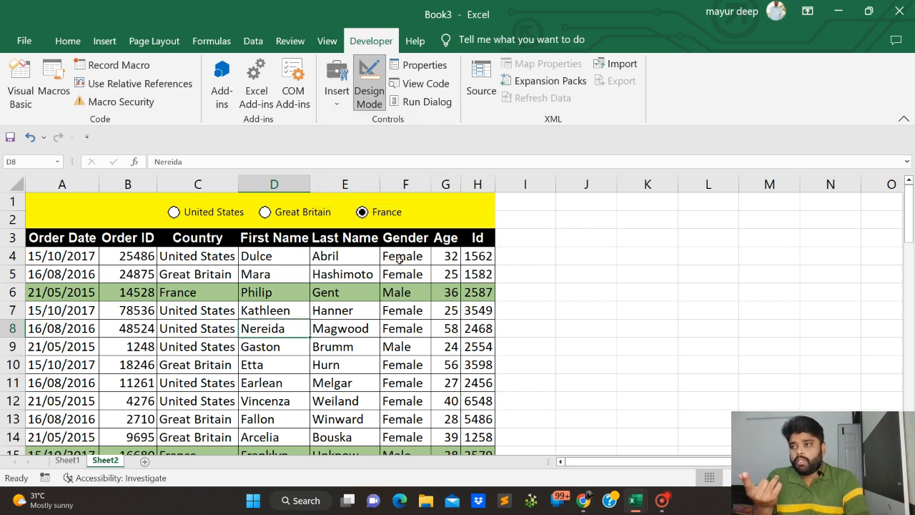